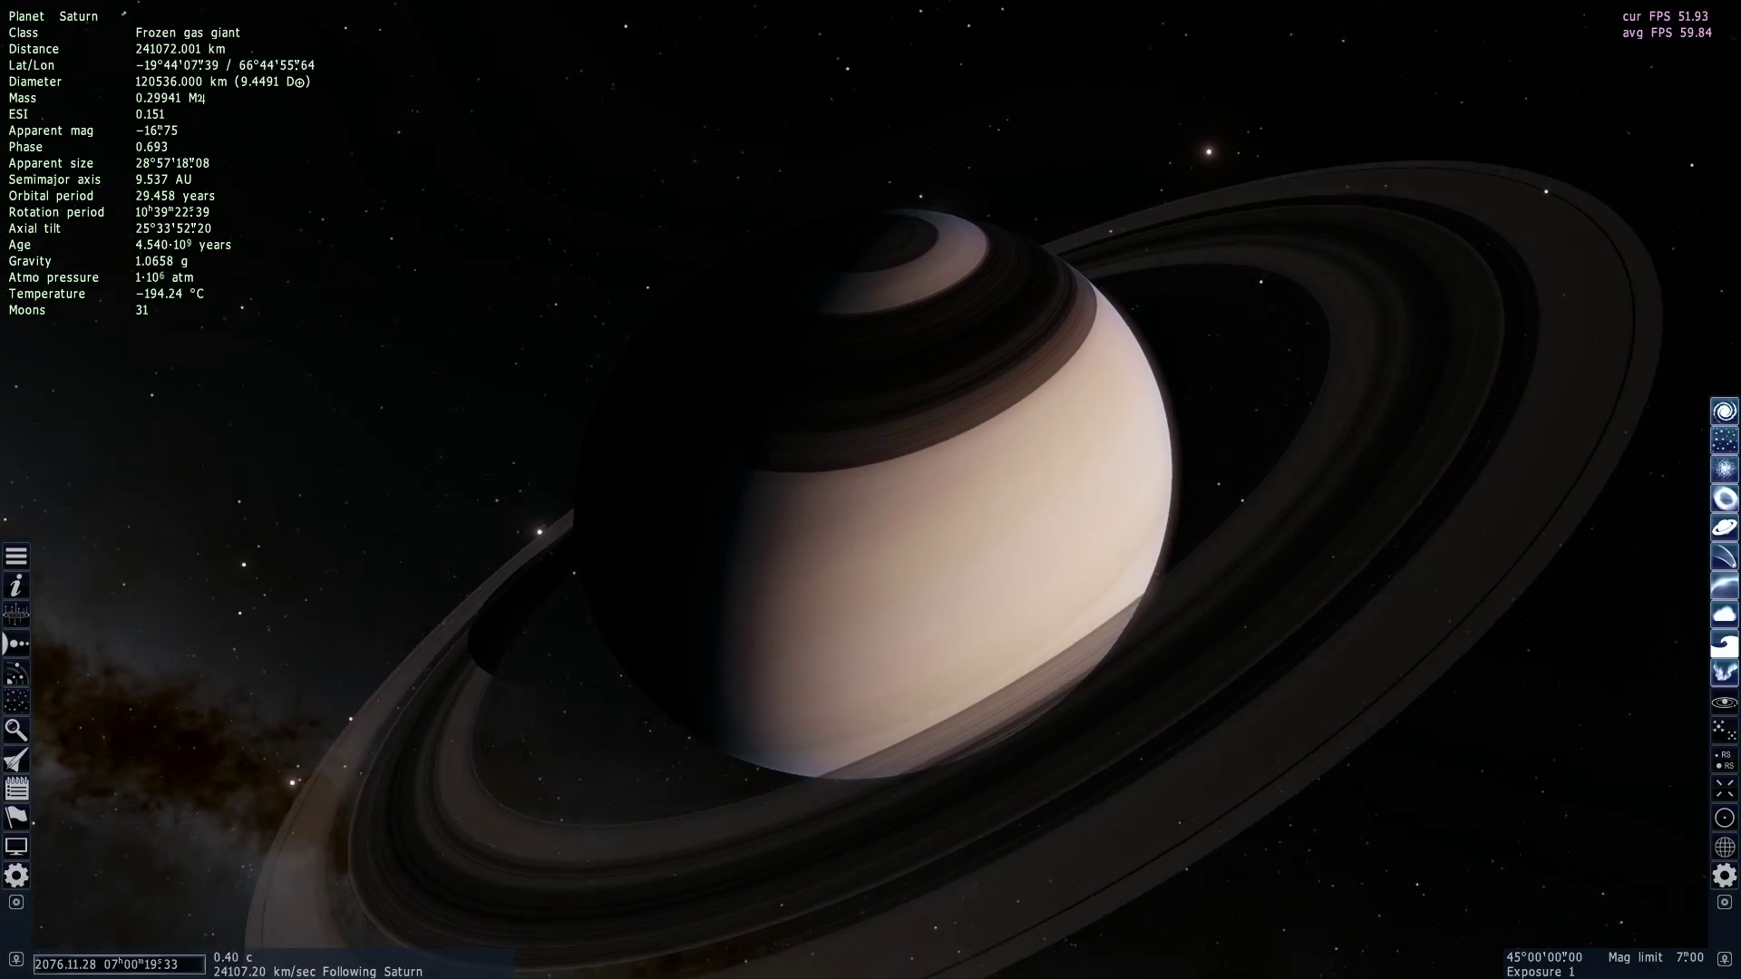
# Step: Fly in close to Saturn and look over its rings from the shaded and the sunlit side
pyautogui.moveTo(1614, 698); pyautogui.dragTo(1370, 823, button='right')
pyautogui.moveTo(1212, 728); pyautogui.dragTo(820, 871)
pyautogui.press('w')
pyautogui.press('a')
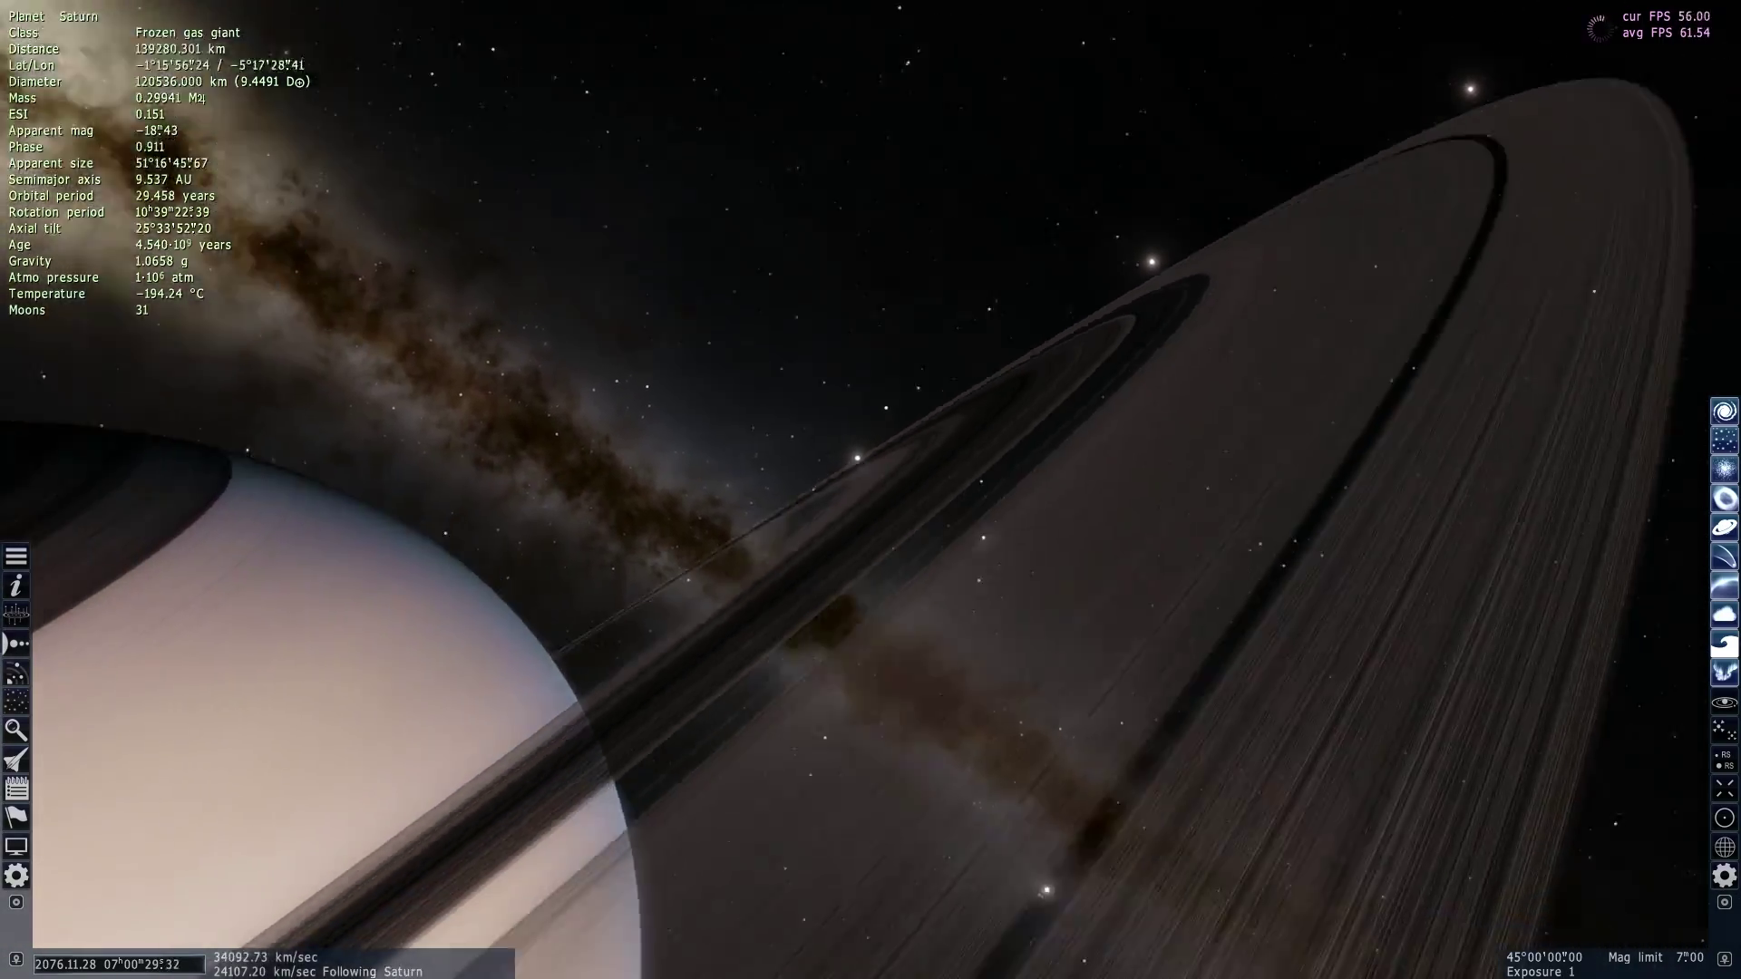
pyautogui.press('s')
pyautogui.press('d')
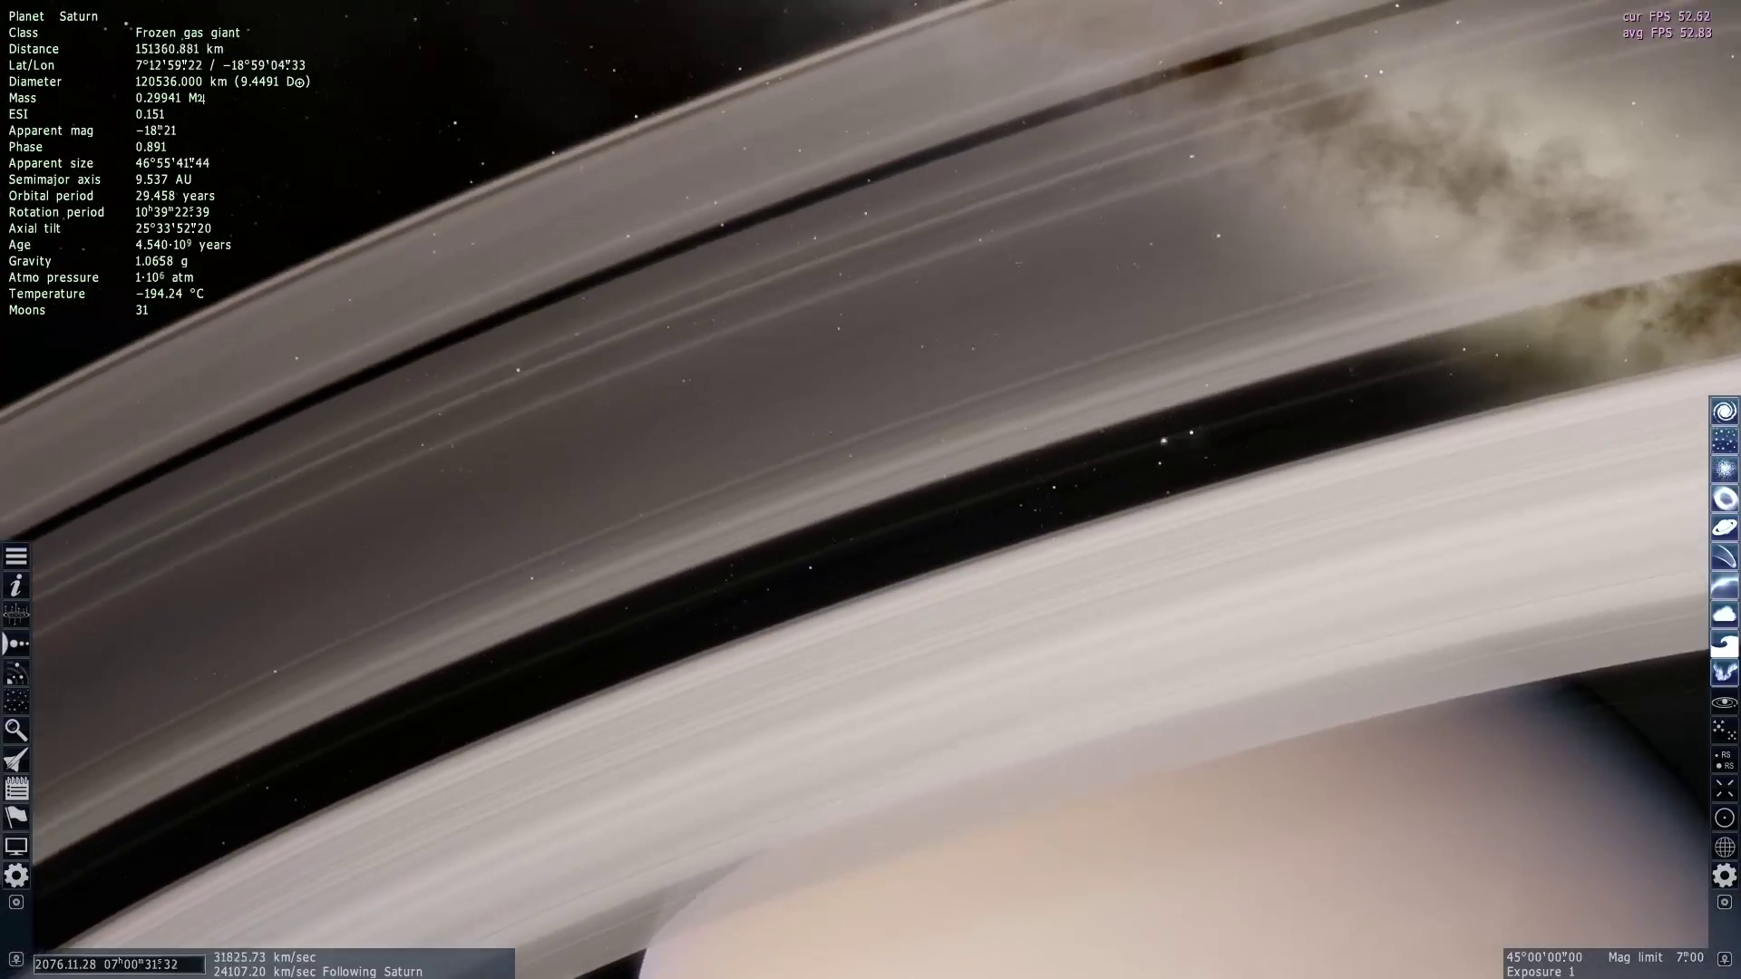
# Step: Raise the flight speed to 61515.04 km/sec and circle Saturn to view its night side and its shadow on the rings
pyautogui.scroll(4, 1139, 761)
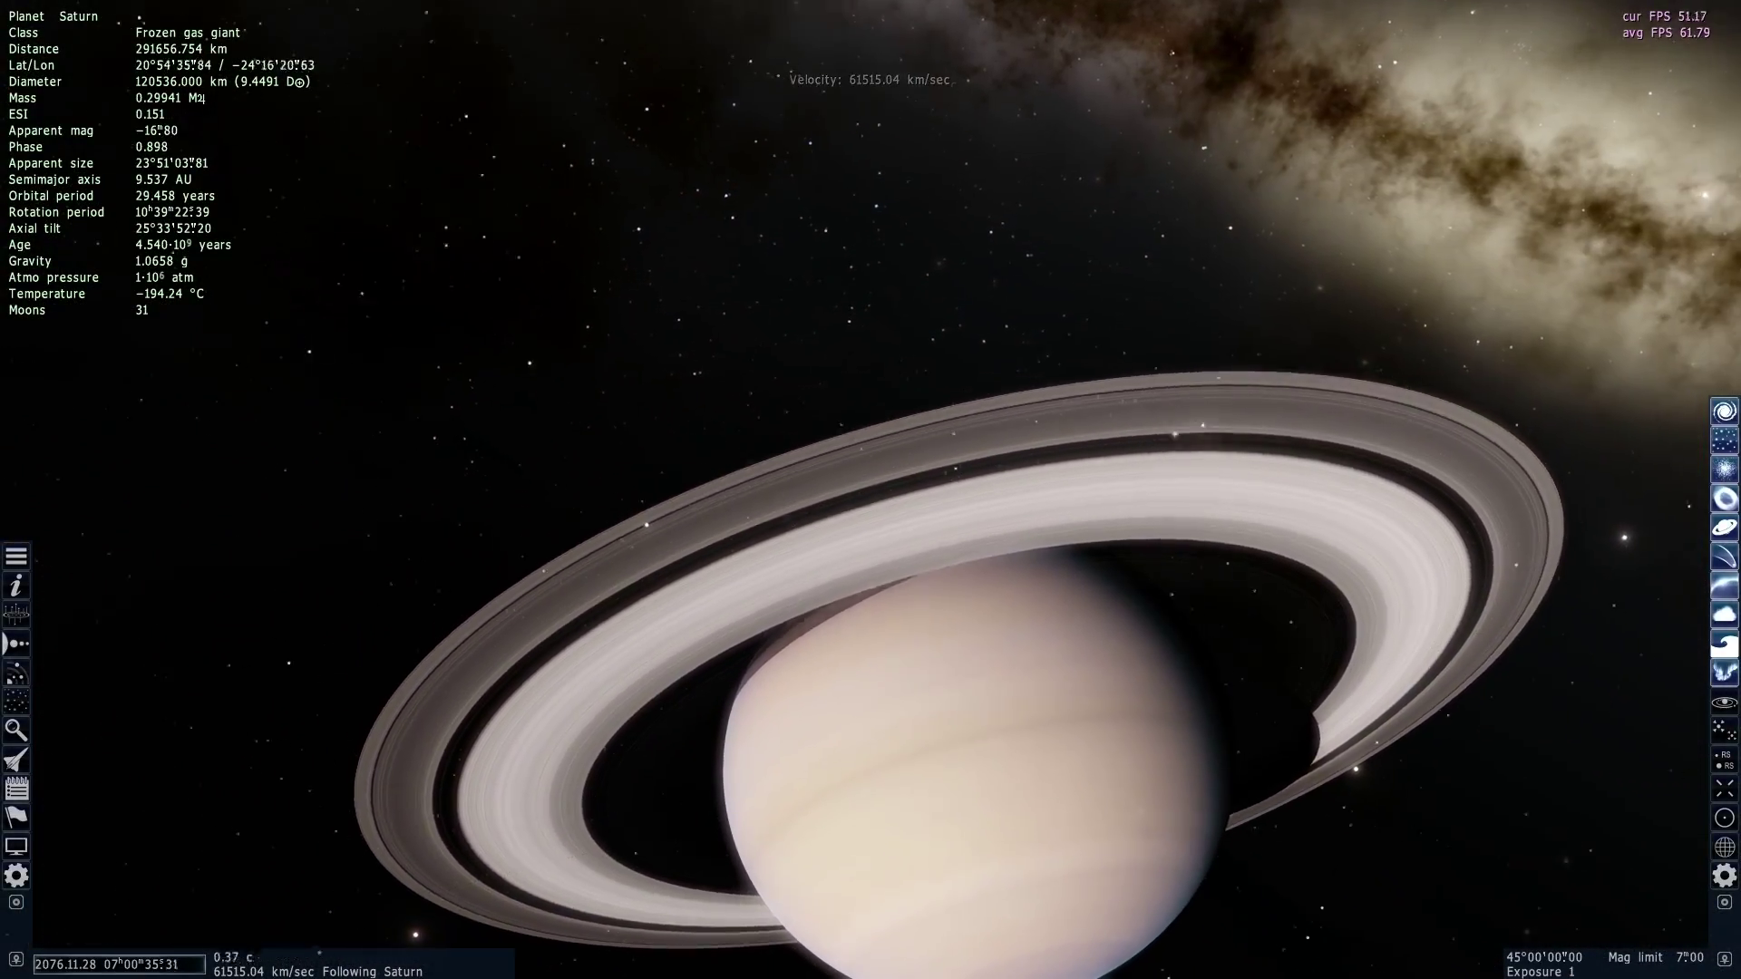
pyautogui.moveTo(1139, 761); pyautogui.dragTo(703, 814, button='right')
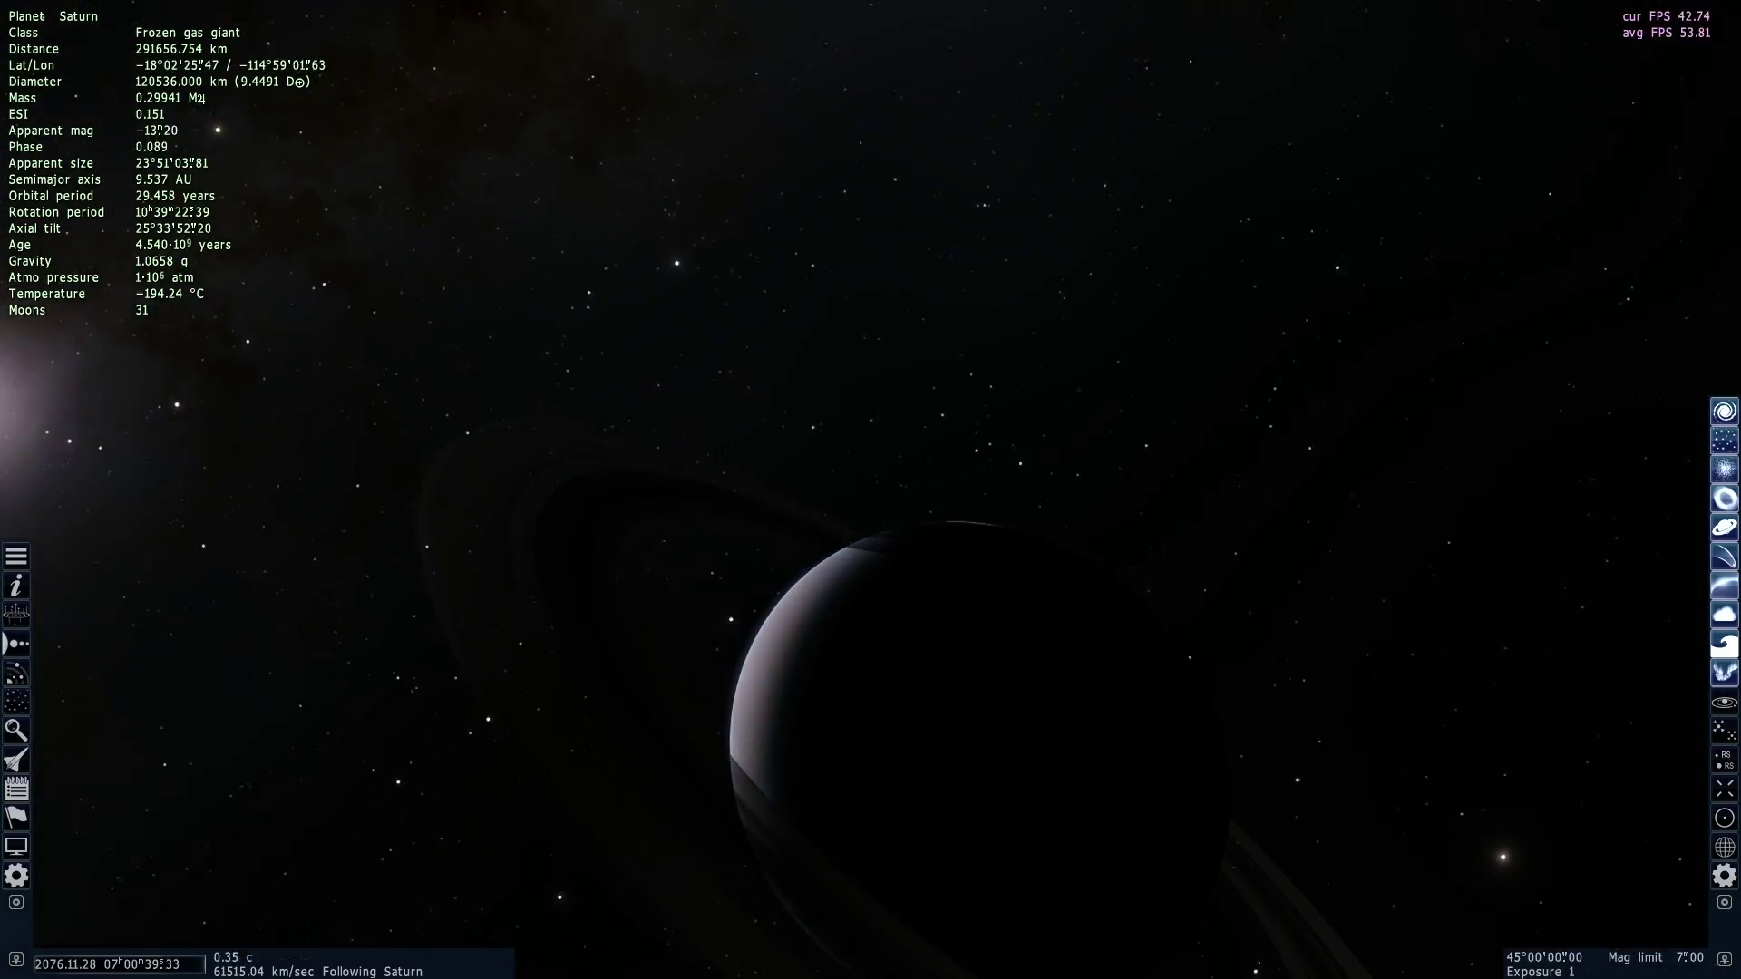
pyautogui.moveTo(580, 807); pyautogui.dragTo(580, 848, button='right')
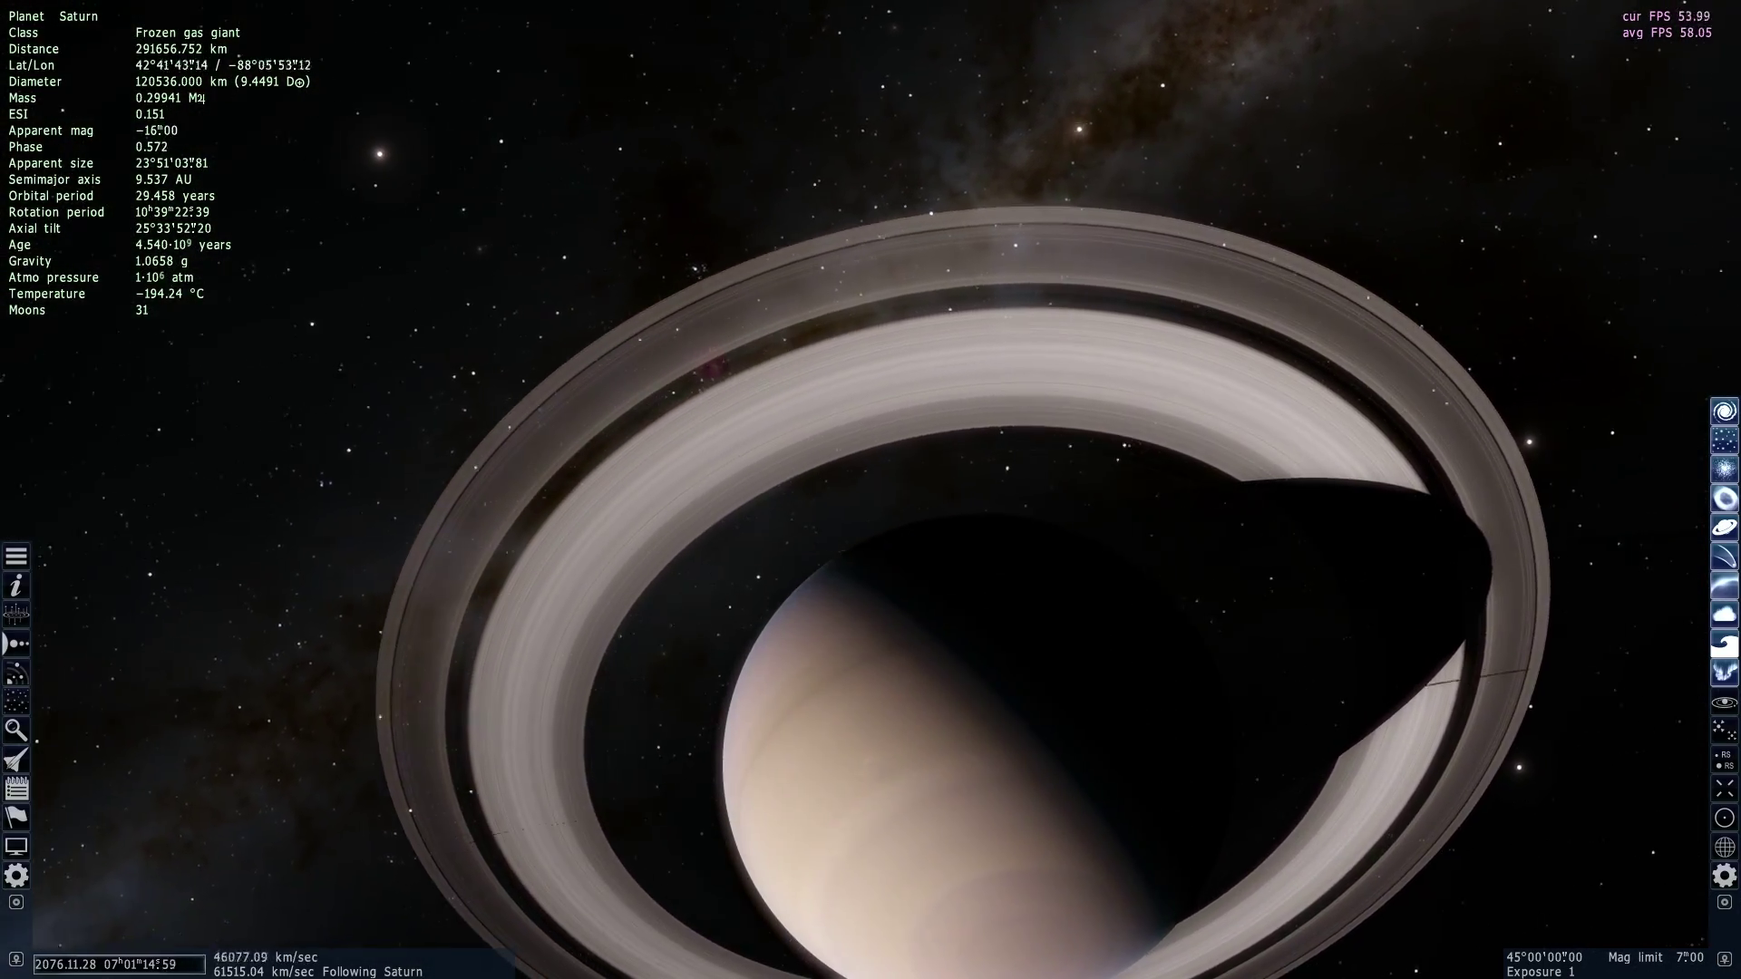
pyautogui.press('s')
pyautogui.press('d')
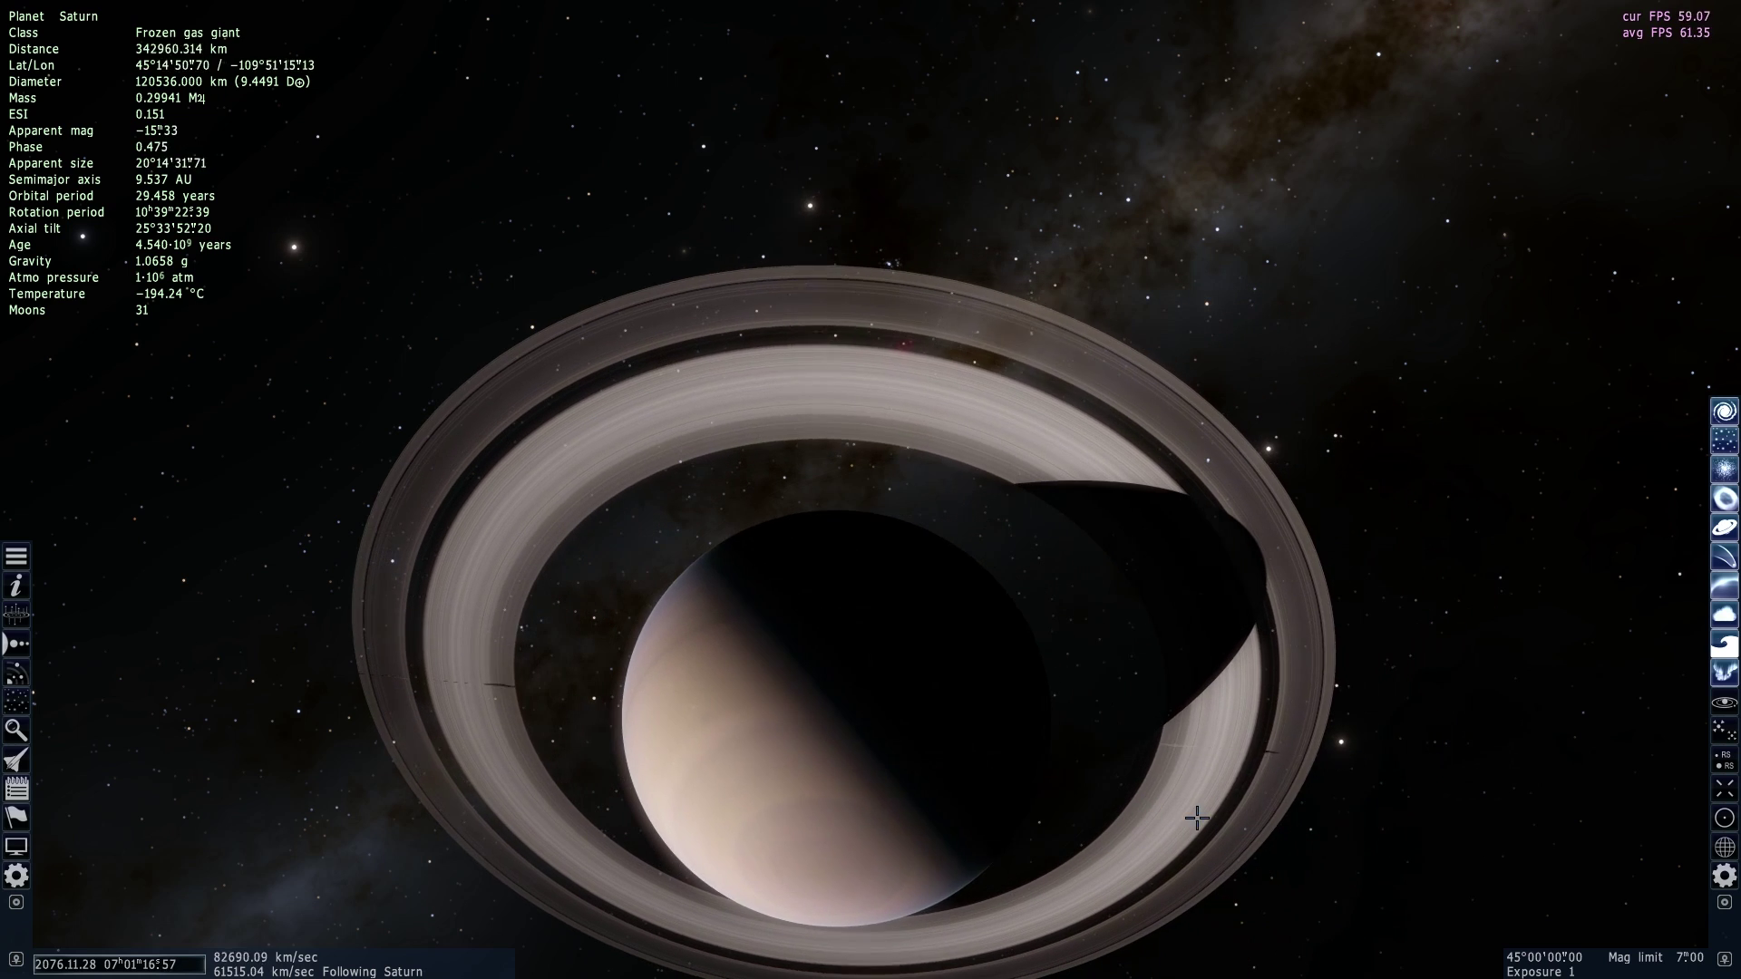
pyautogui.press('d')
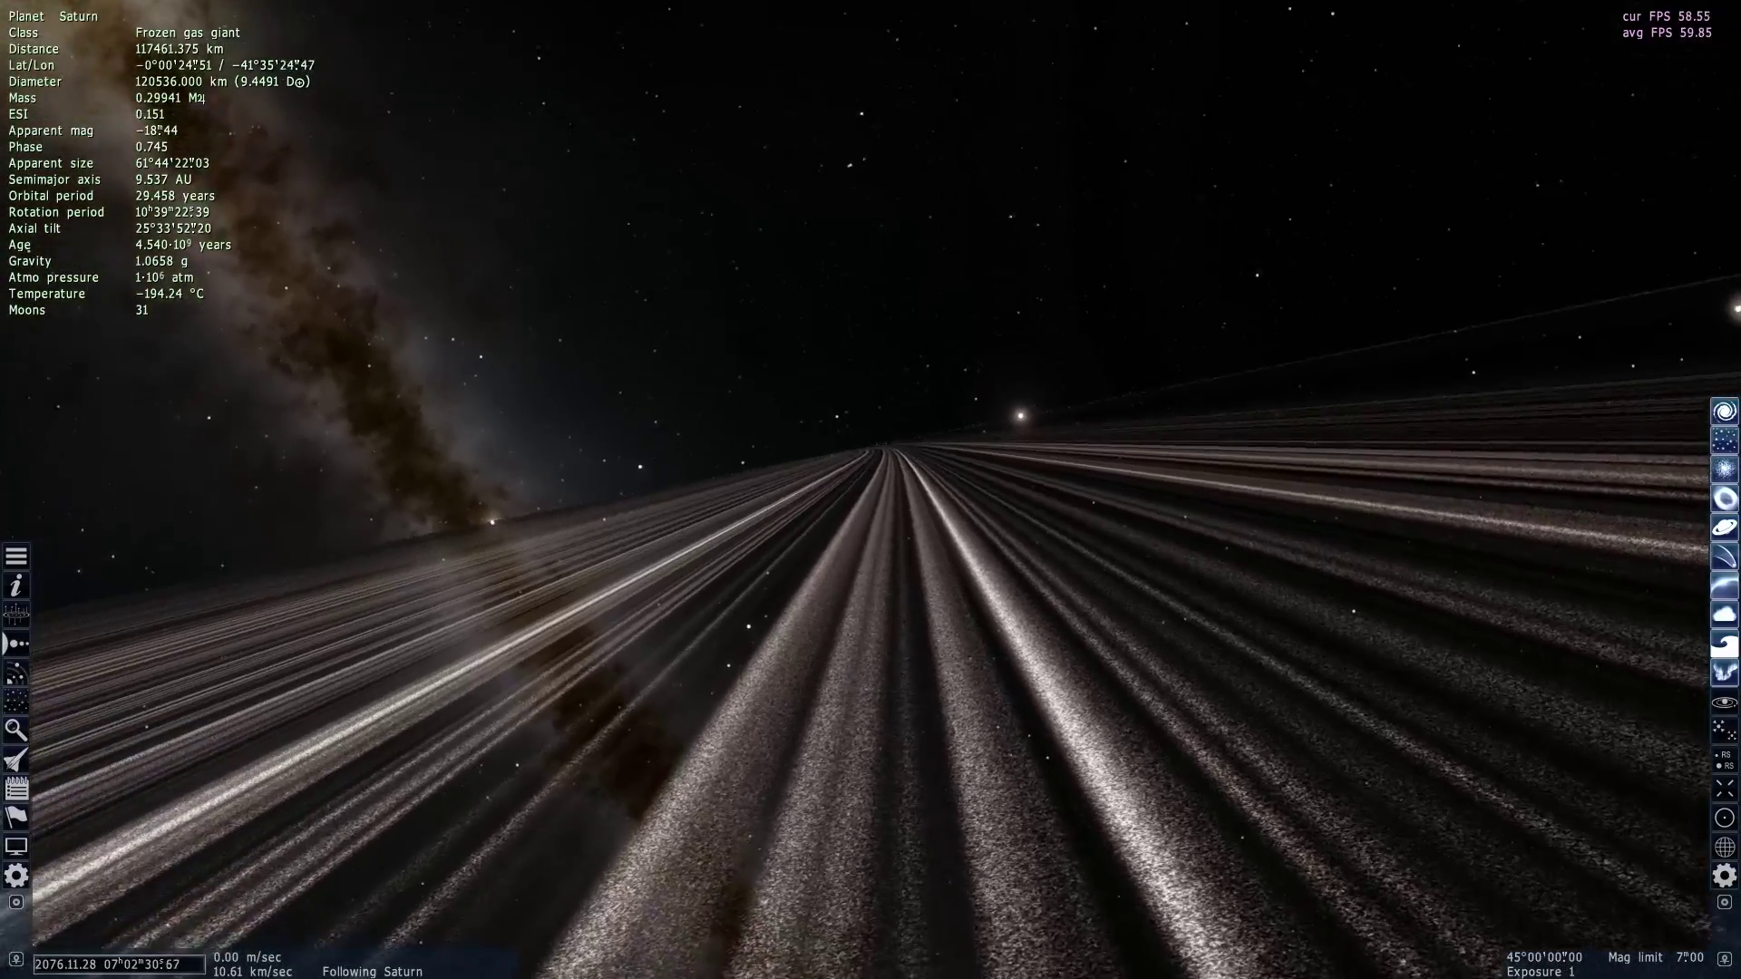
# Step: Skim forward just above Saturn's rings while steadily raising the flight speed beyond 280 km/sec
pyautogui.press('w')
pyautogui.scroll(4, 870, 489)
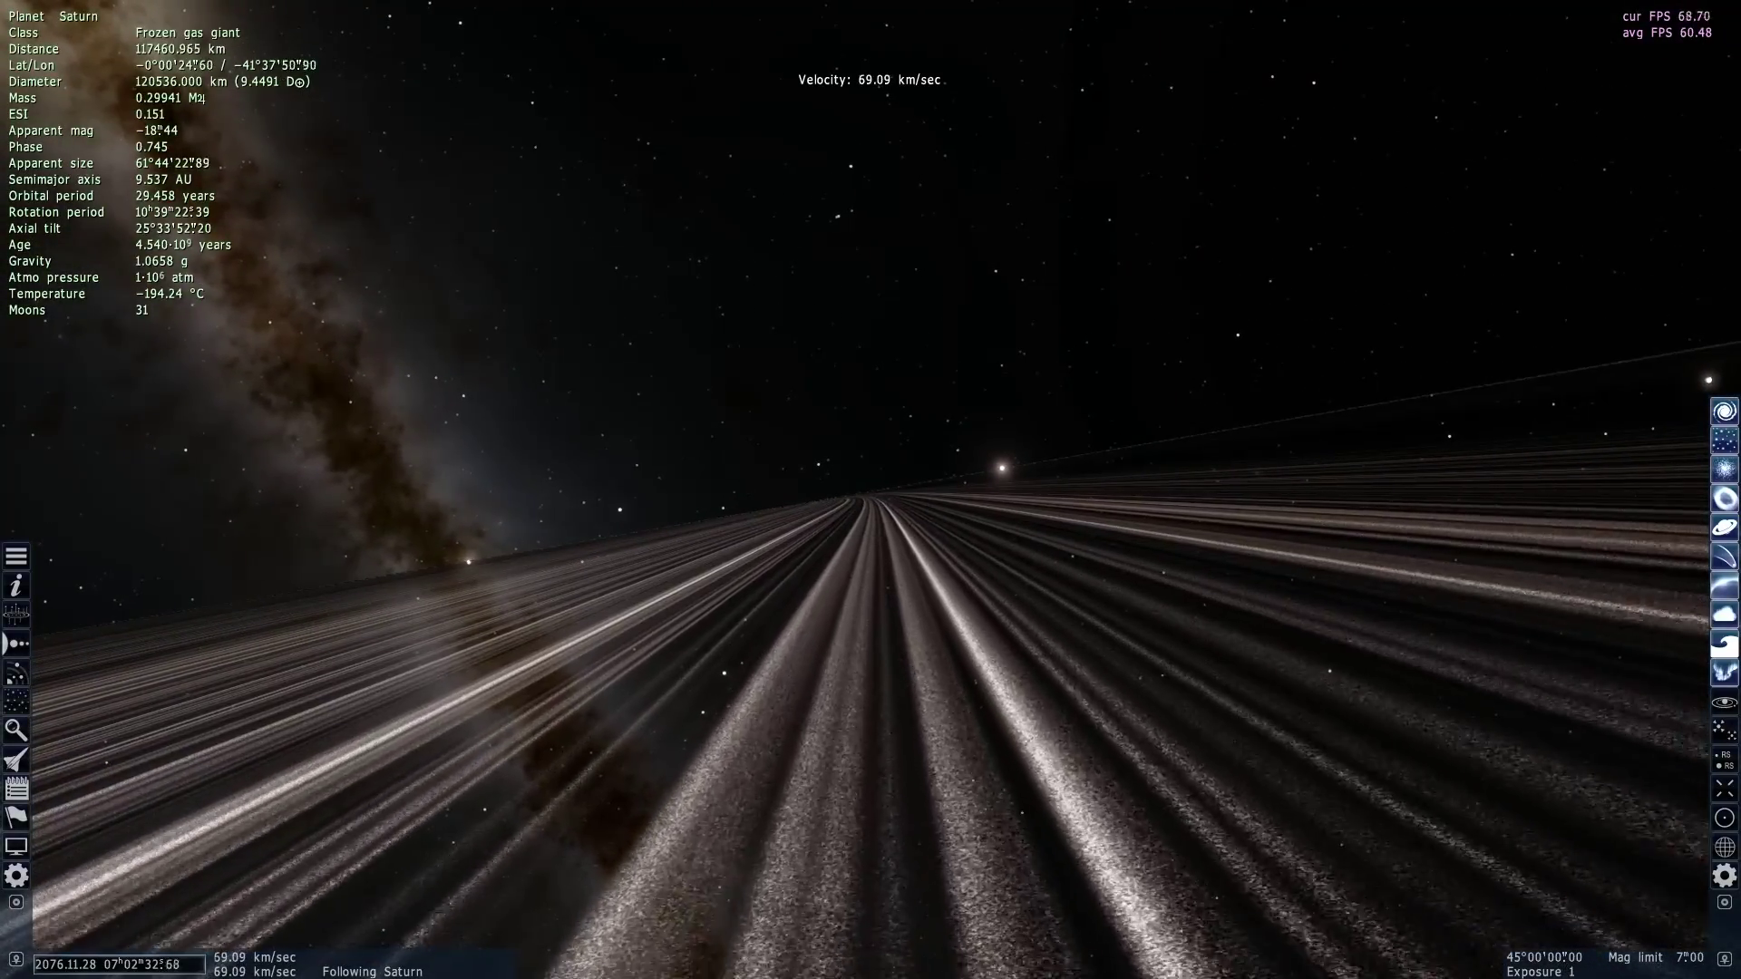
pyautogui.scroll(2, 870, 490)
pyautogui.scroll(6, 871, 490)
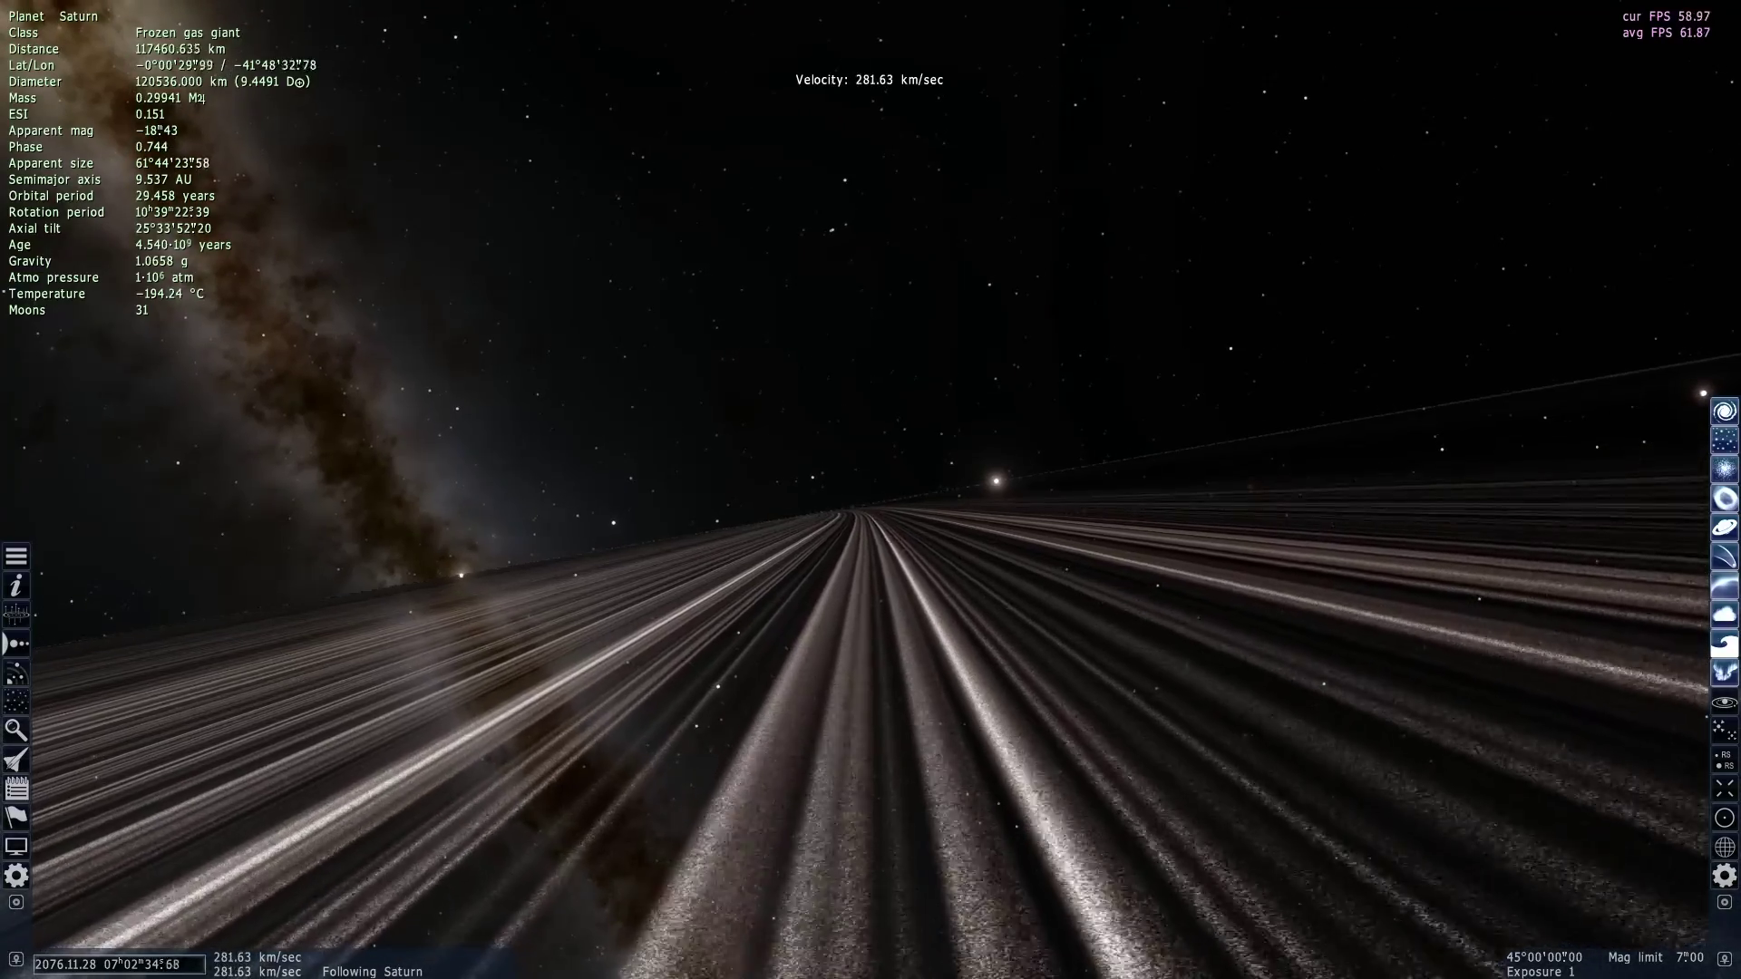
pyautogui.scroll(2, 871, 489)
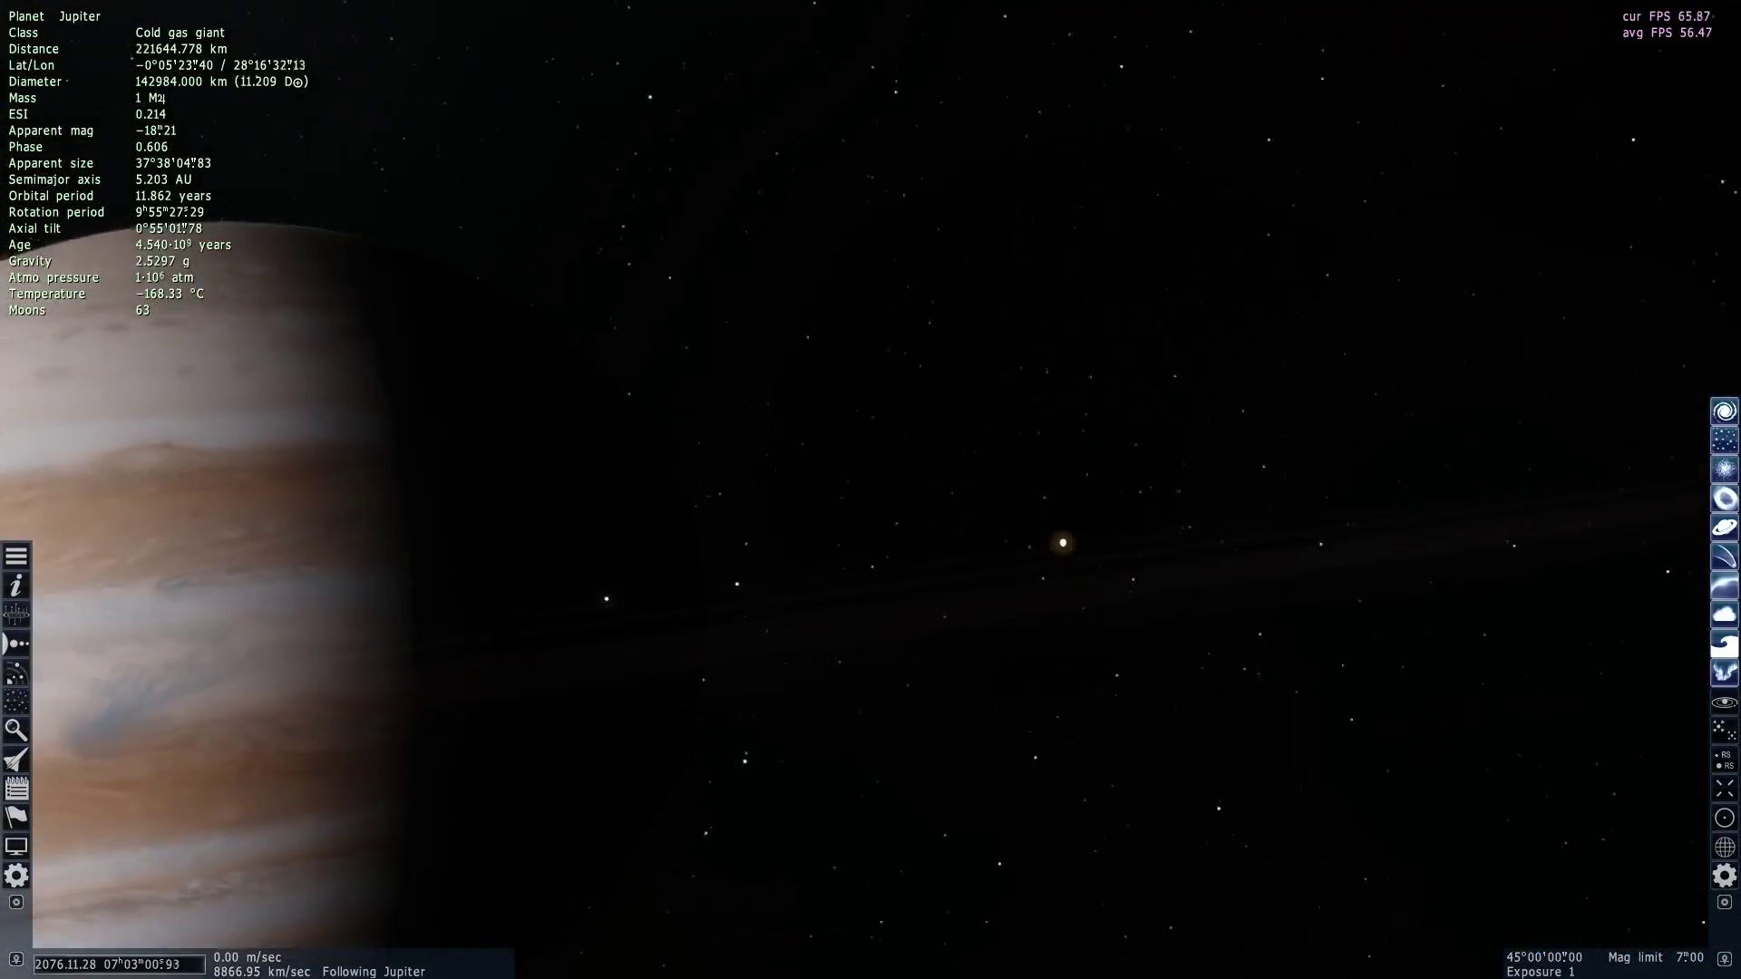
# Step: Lower the flight speed to 674.50 km/sec and view Jupiter together with its faint rings
pyautogui.moveTo(870, 490); pyautogui.dragTo(1233, 492)
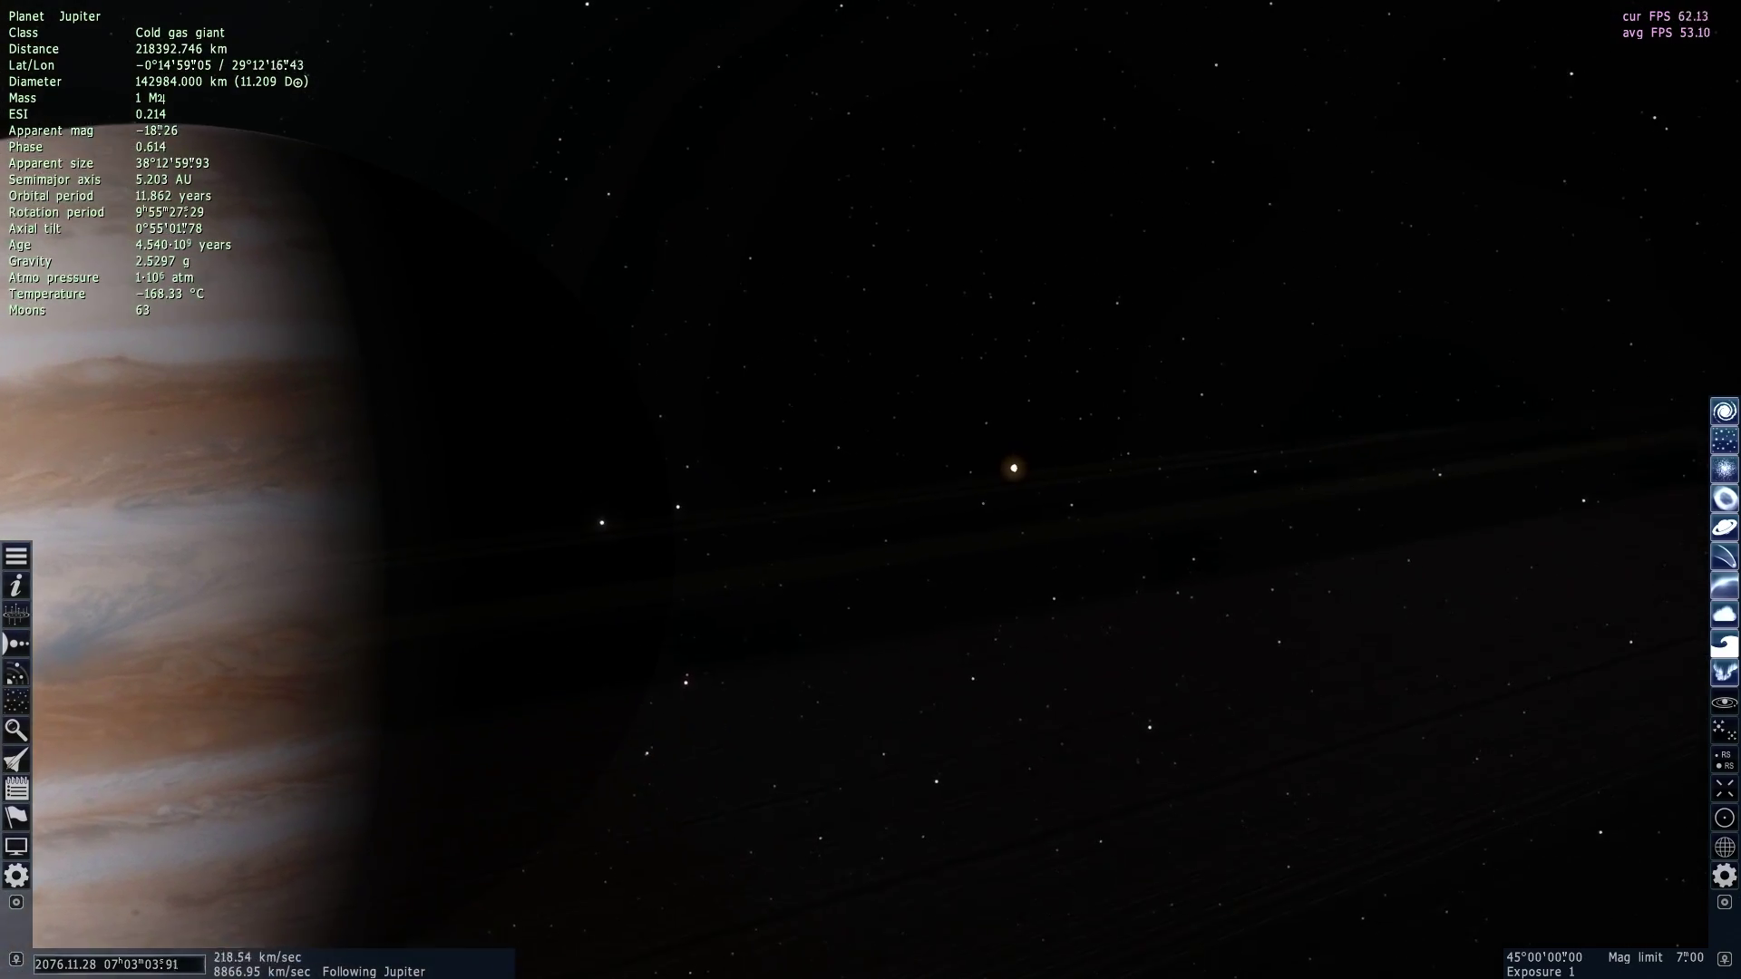
pyautogui.scroll(-3, 871, 489)
pyautogui.scroll(-4, 870, 489)
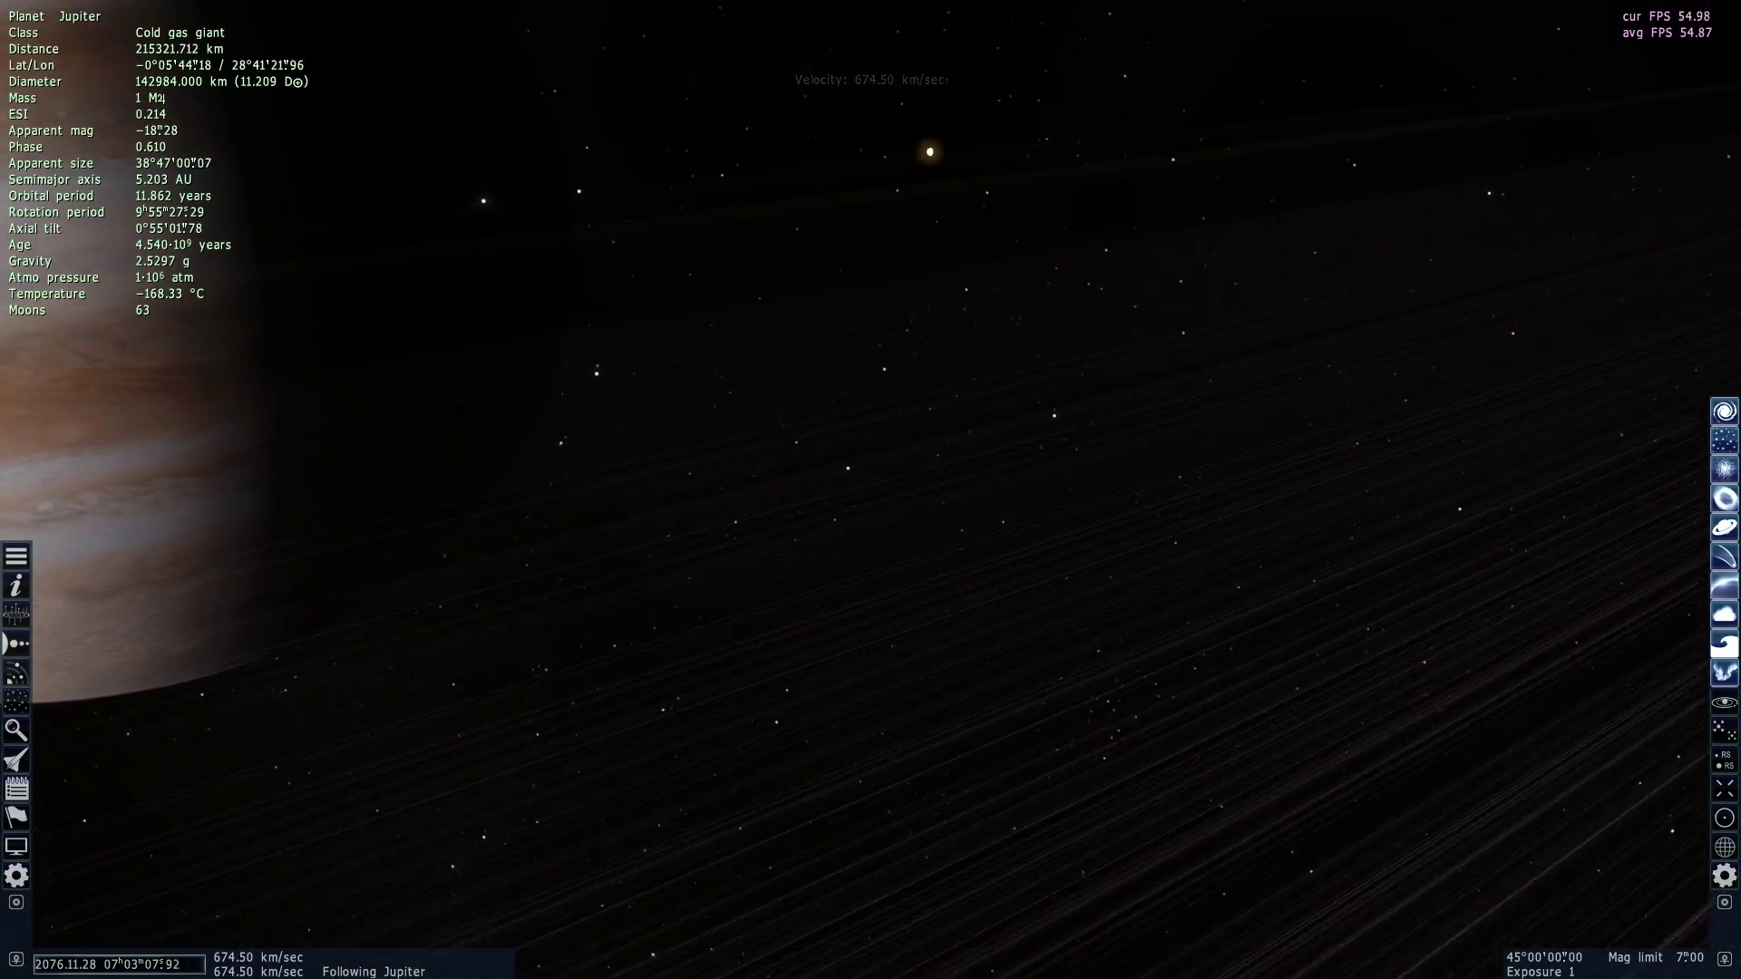
pyautogui.press('w')
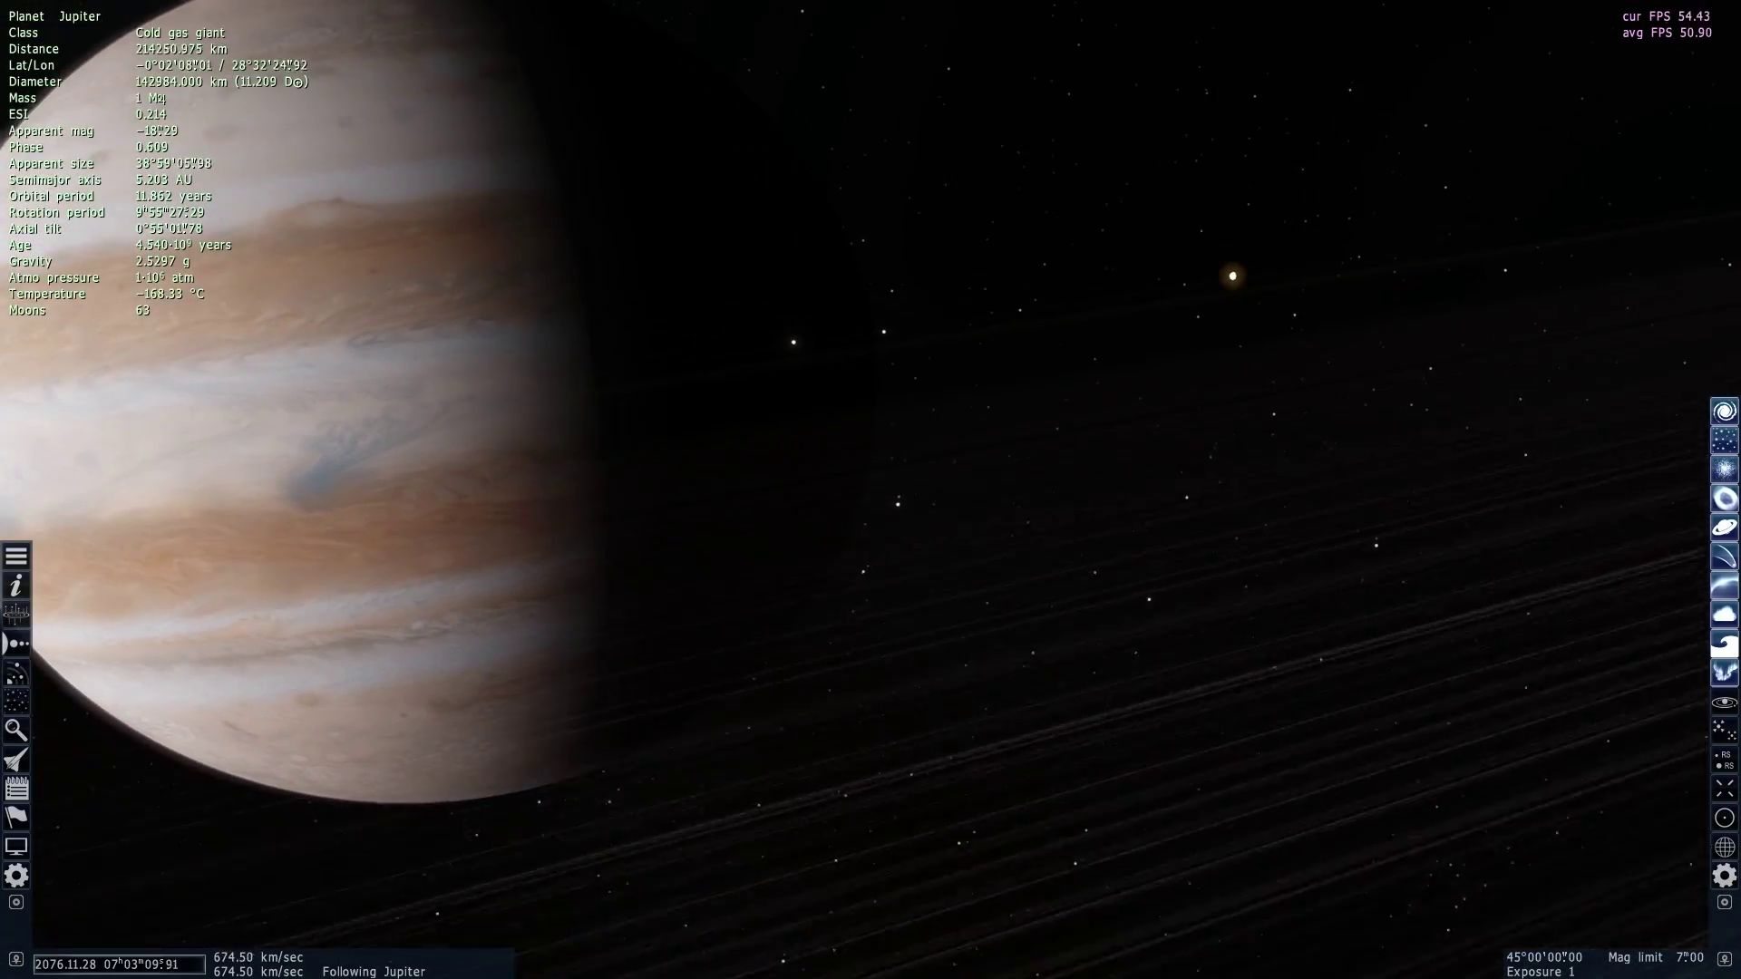
pyautogui.moveTo(871, 490); pyautogui.dragTo(188, 346)
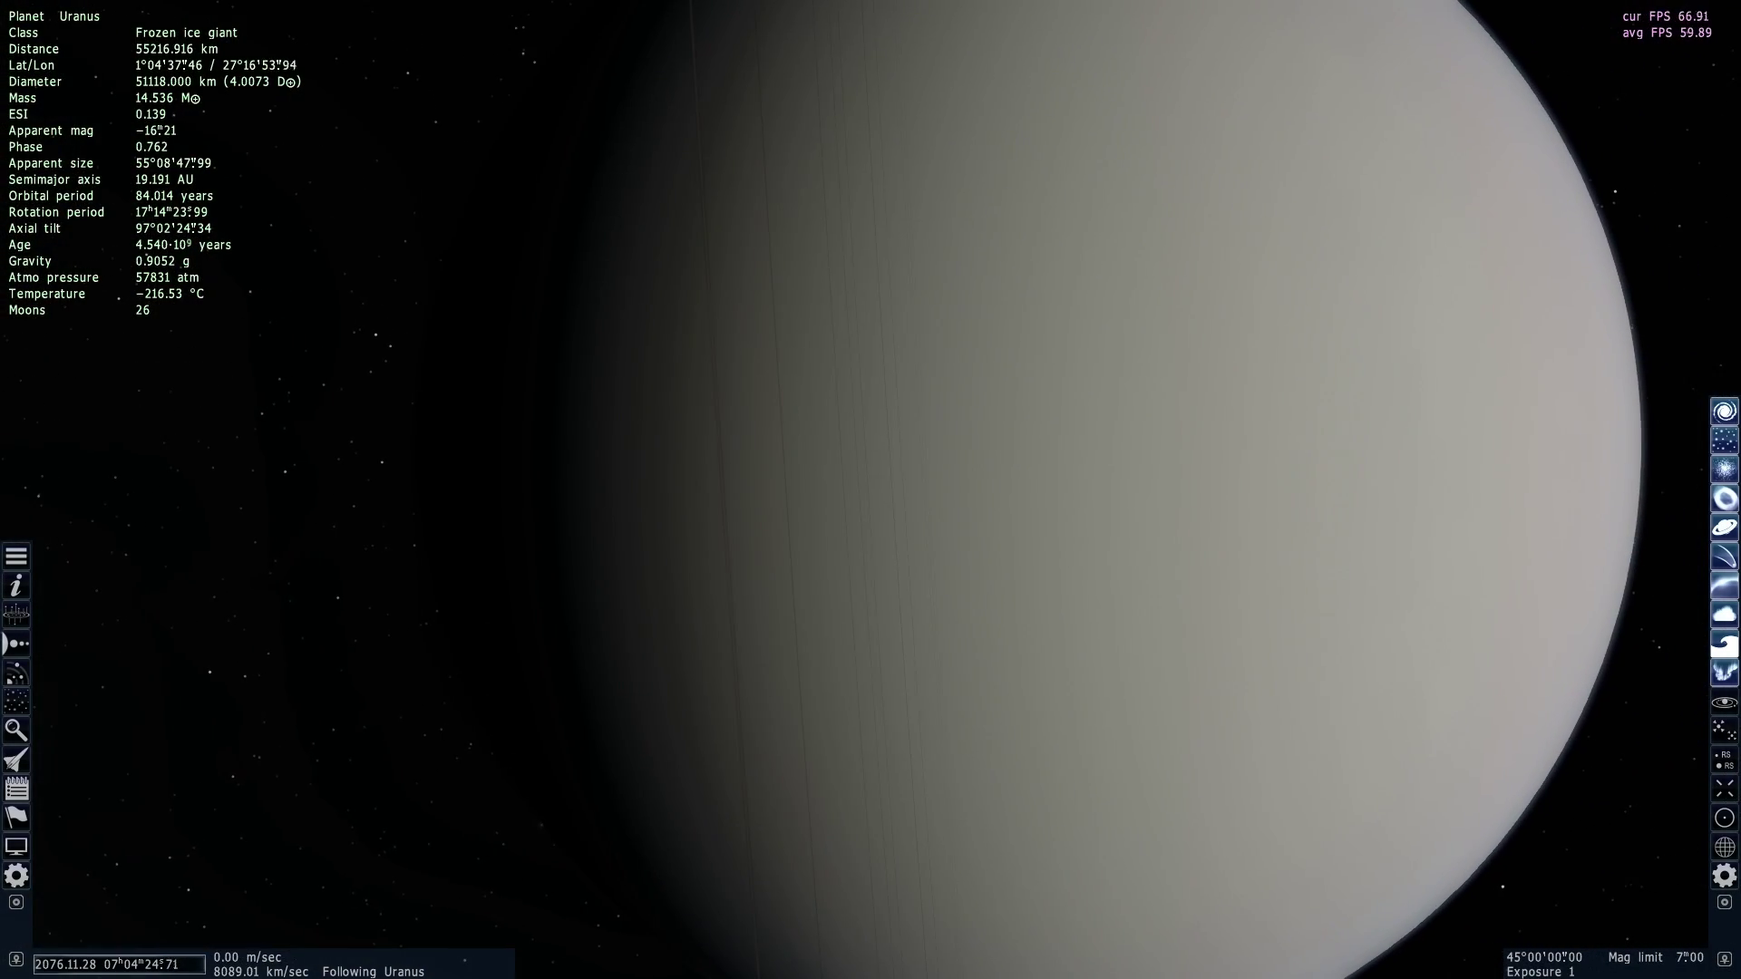
# Step: Lower the flight speed to 304.77 km/sec near Uranus and turn the view across its thin rings
pyautogui.scroll(-4, 871, 489)
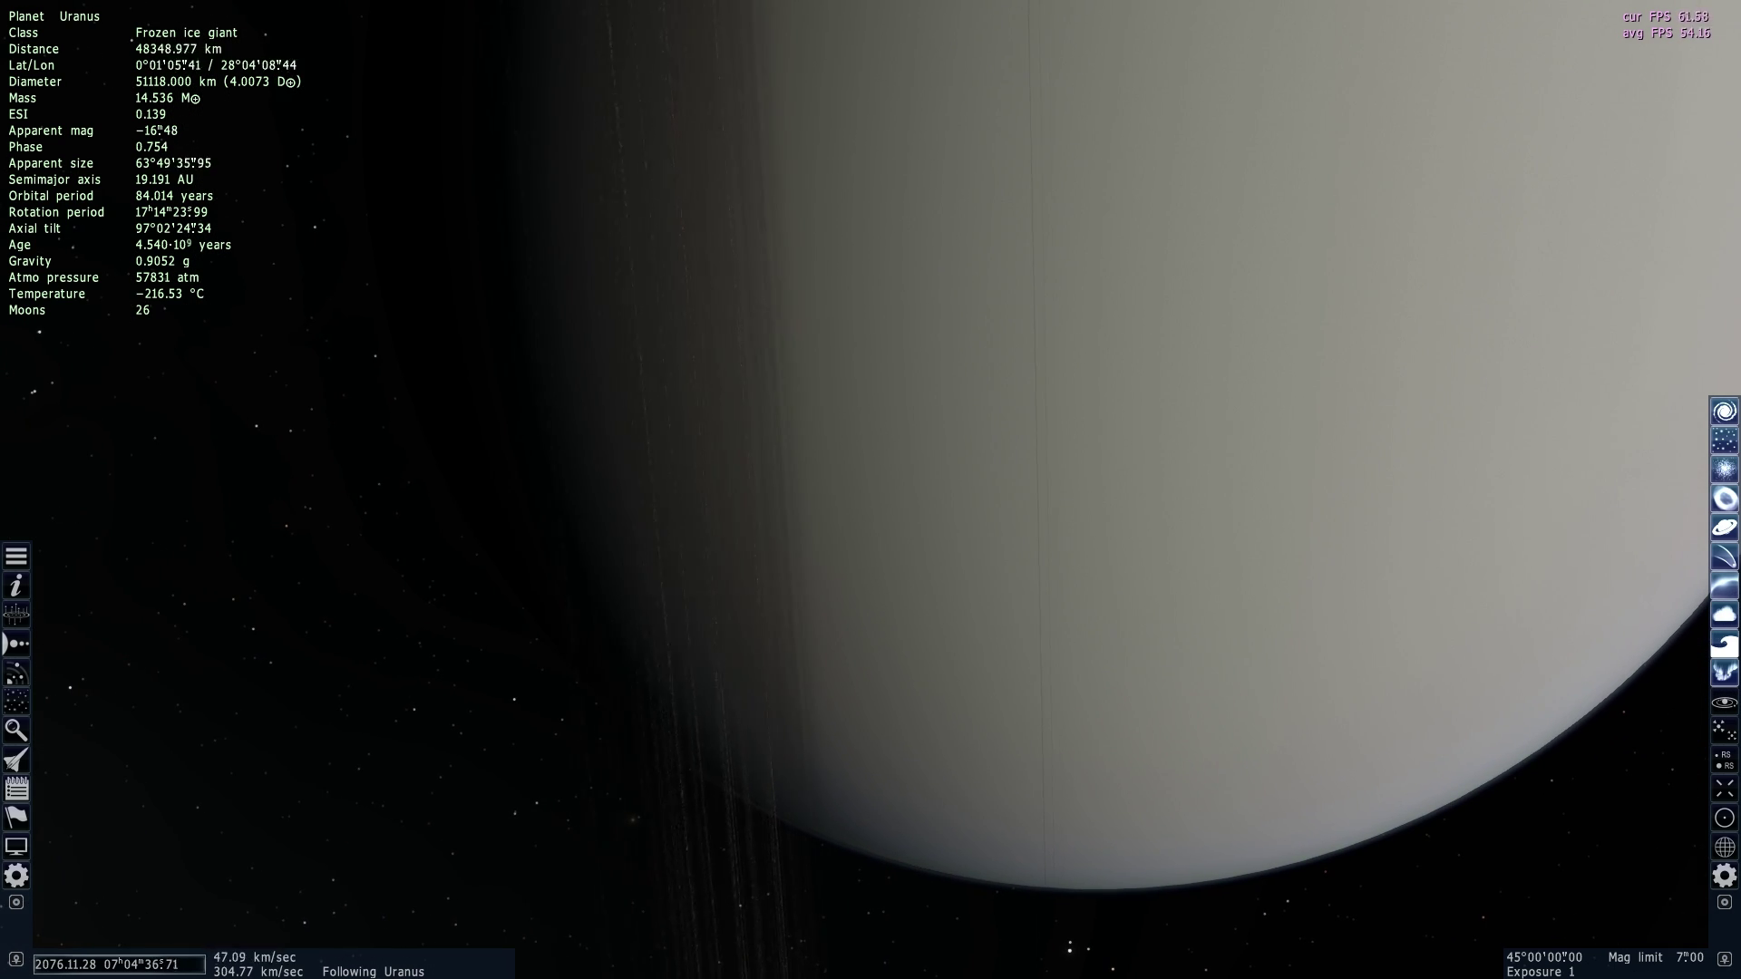
pyautogui.moveTo(870, 244); pyautogui.dragTo(870, 735)
pyautogui.moveTo(871, 181); pyautogui.dragTo(158, 490)
pyautogui.moveTo(1541, 816); pyautogui.dragTo(1360, 19)
# Step: Back sideways away from Uranus at 1984.46 km/sec, viewing the thin rings crossing its disc
pyautogui.press('s')
pyautogui.press('d')
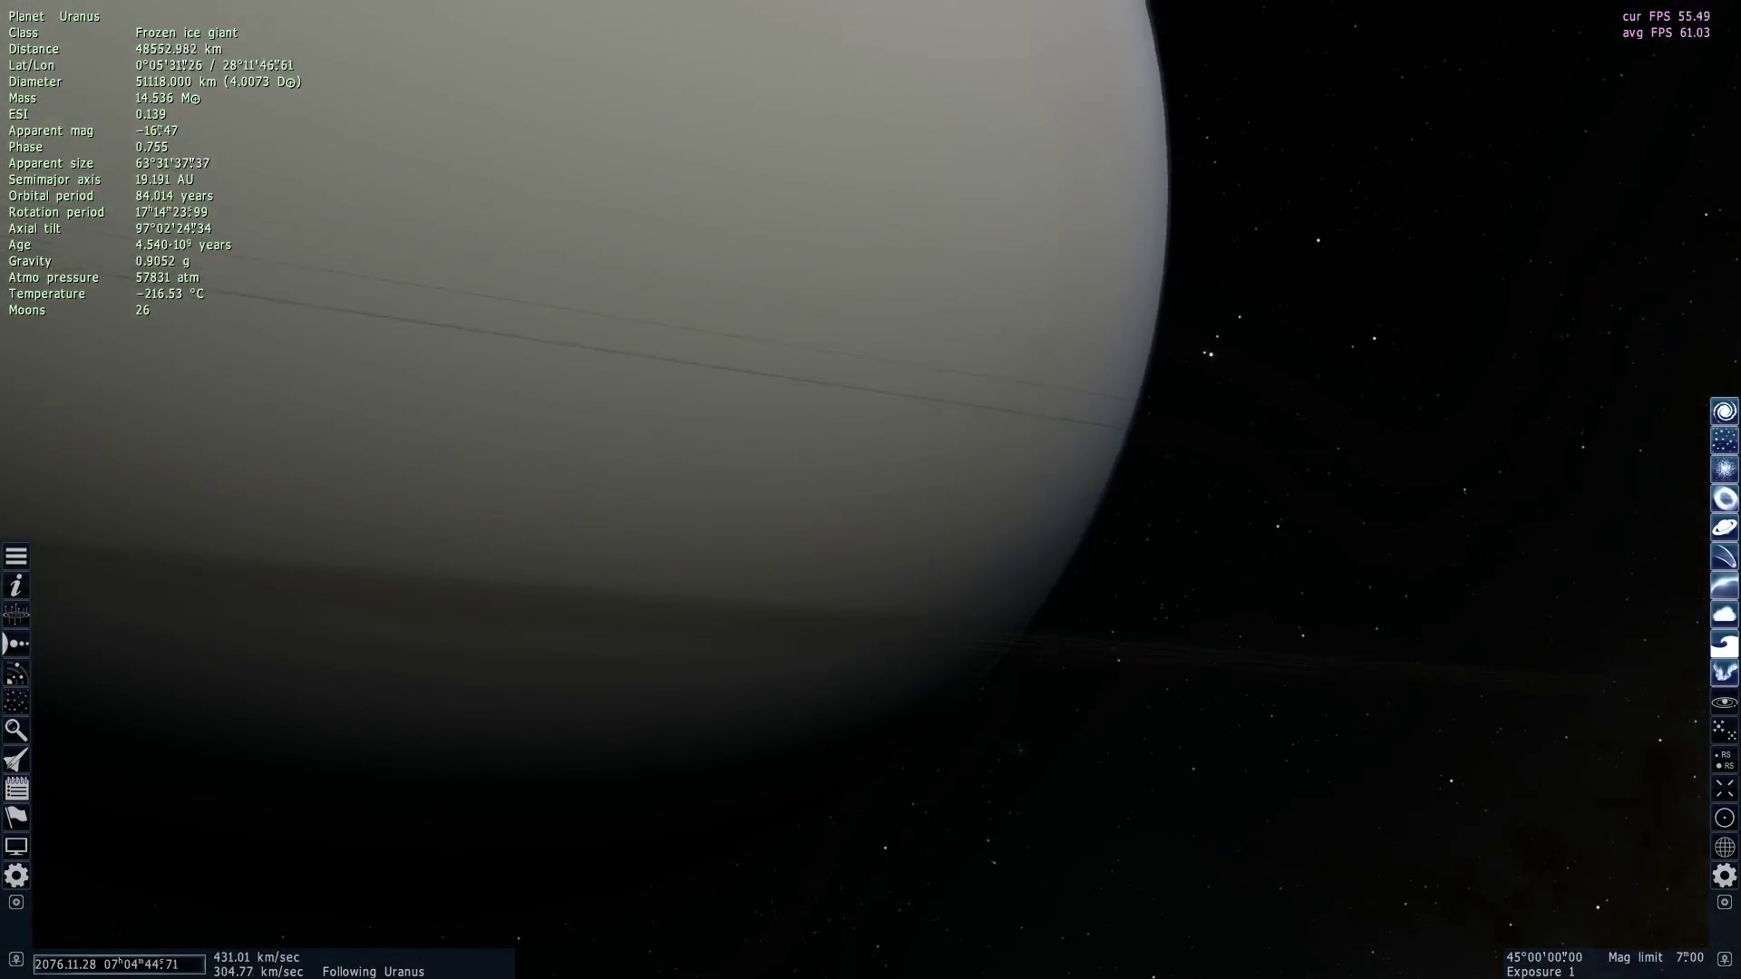
pyautogui.moveTo(870, 490); pyautogui.dragTo(948, 517)
pyautogui.press('s')
pyautogui.press('d')
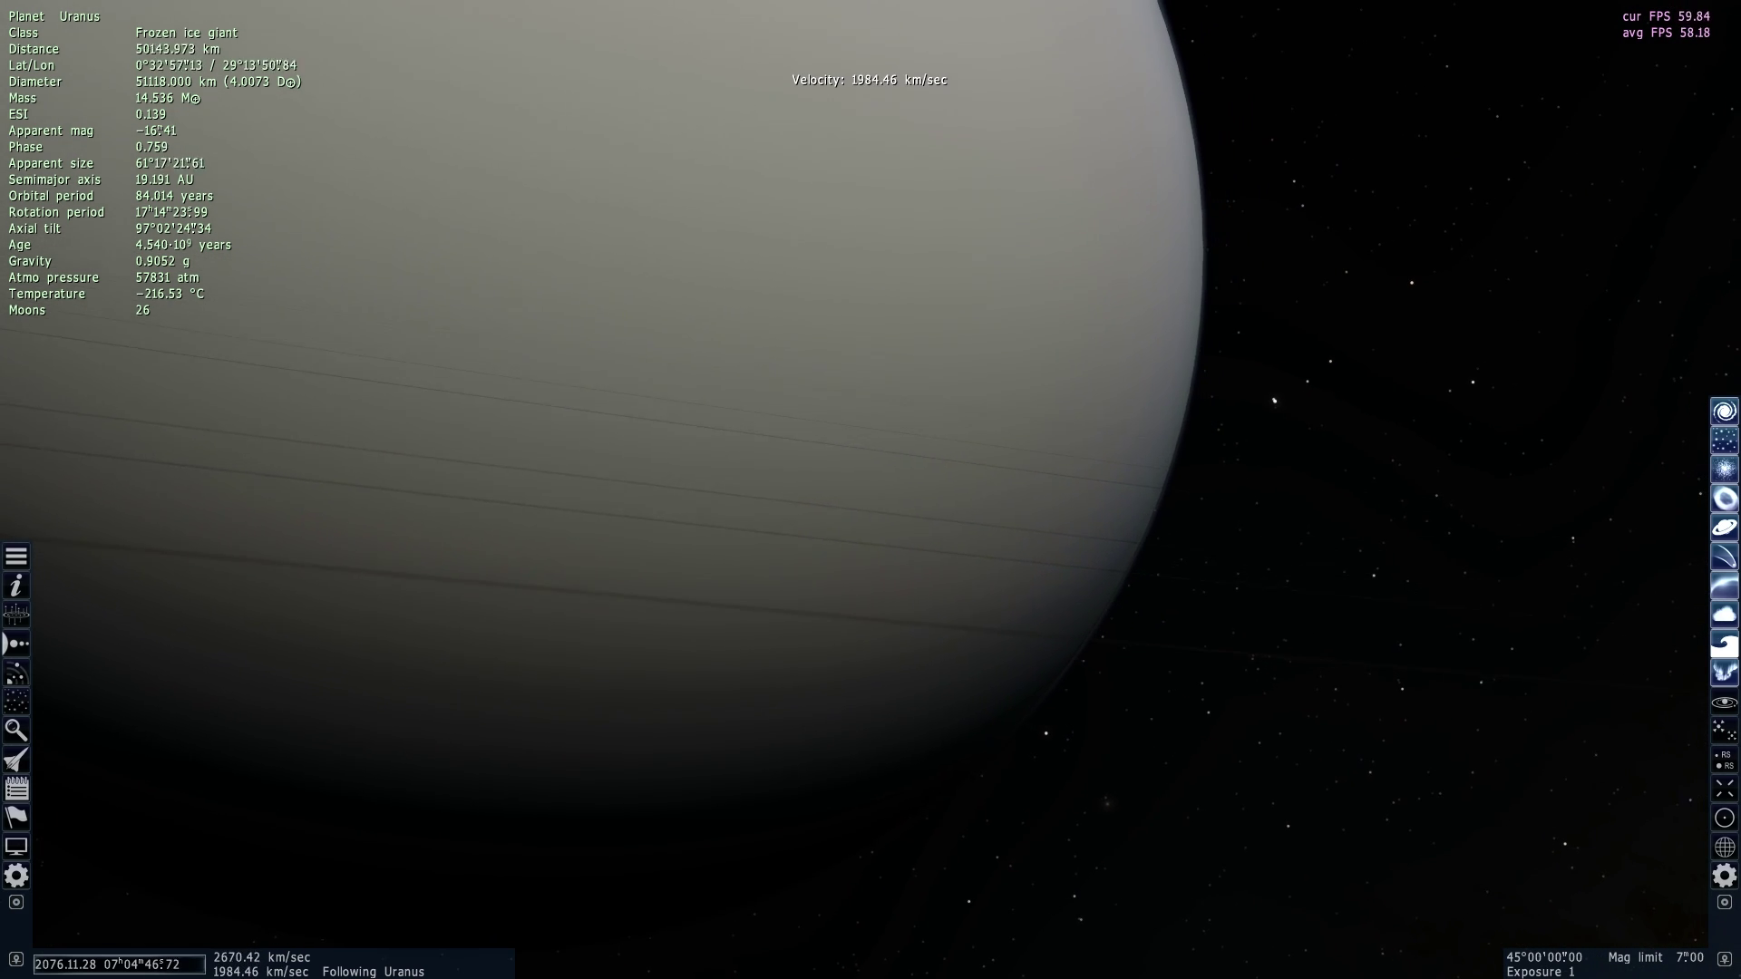
pyautogui.moveTo(1142, 350); pyautogui.dragTo(1129, 374)
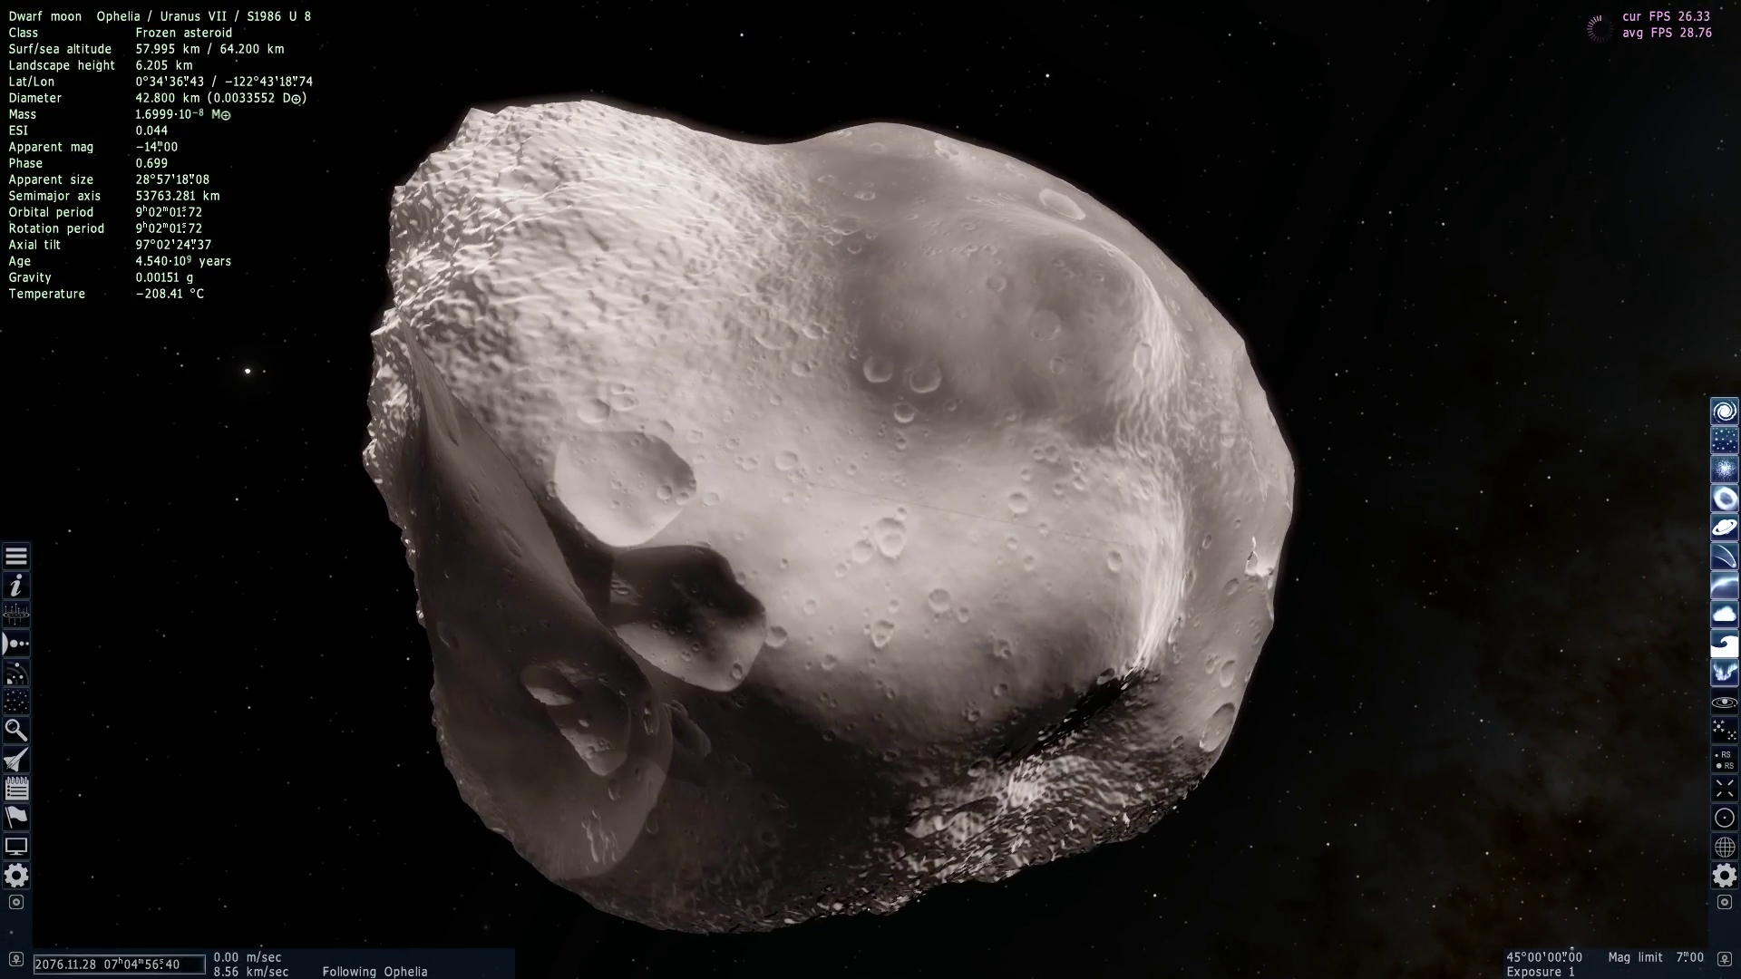
# Step: Set the flight speed to 21.84 km/sec and fly around the cratered sunlit side of the moon Ophelia
pyautogui.scroll(4, 870, 490)
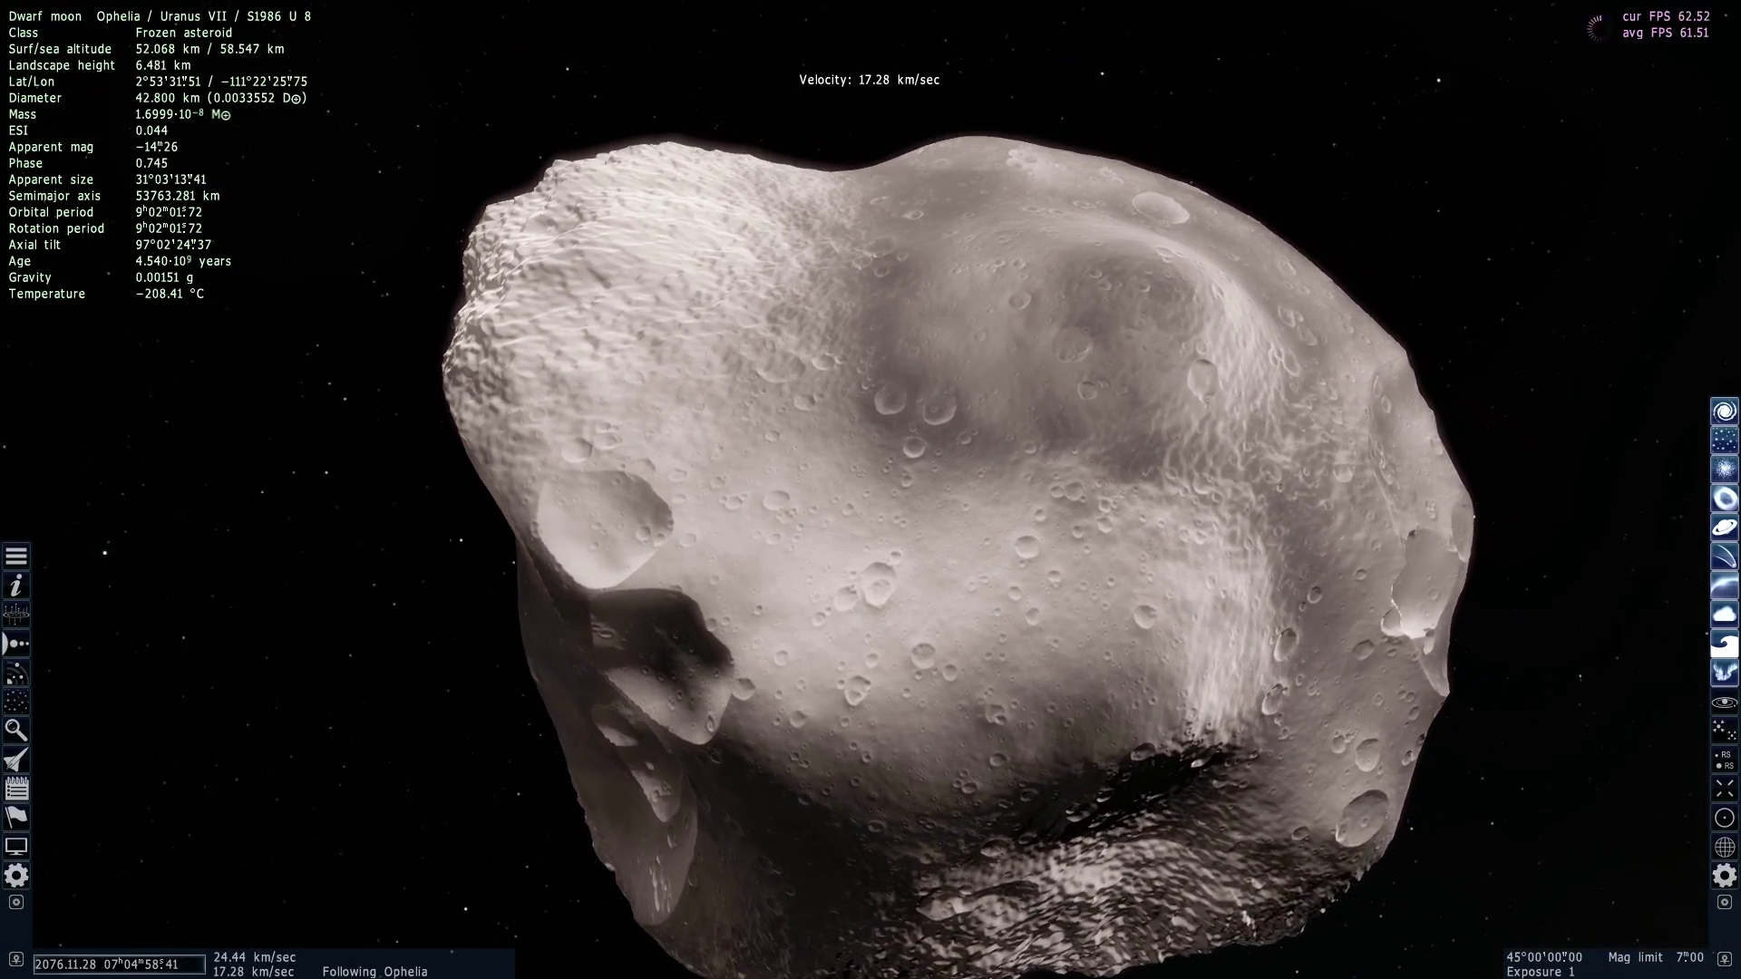
pyautogui.press('d')
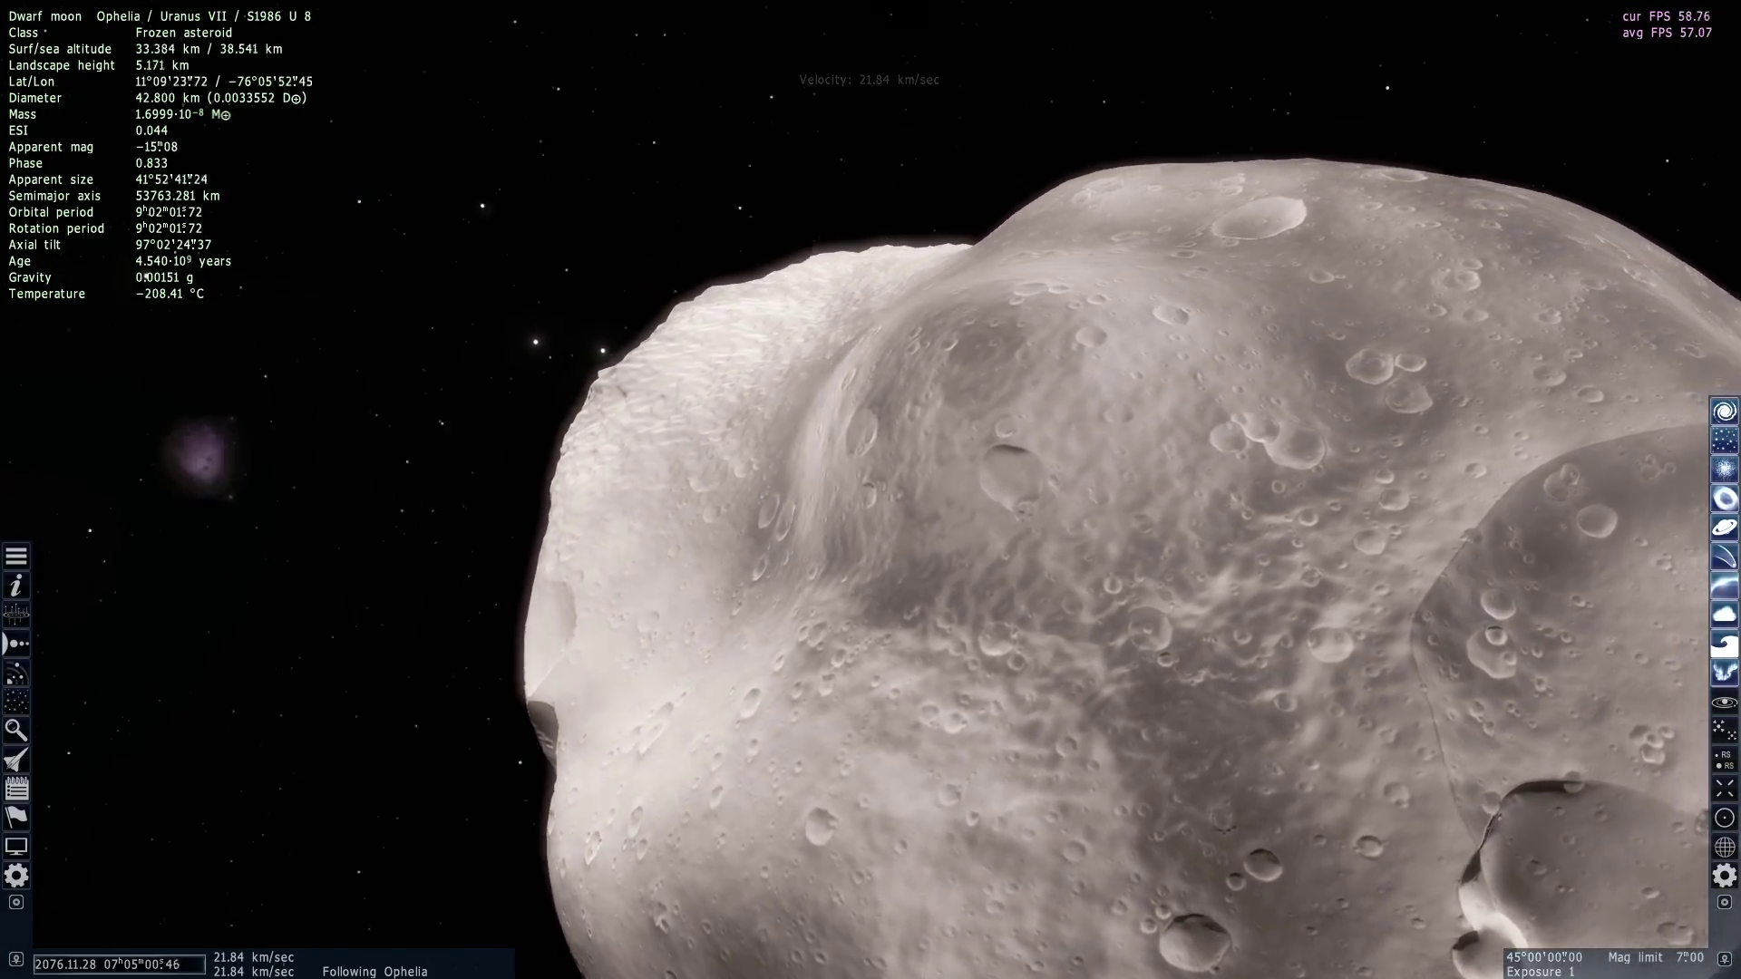
pyautogui.press('s')
pyautogui.moveTo(870, 494); pyautogui.dragTo(1119, 594)
pyautogui.press('d')
pyautogui.press('s')
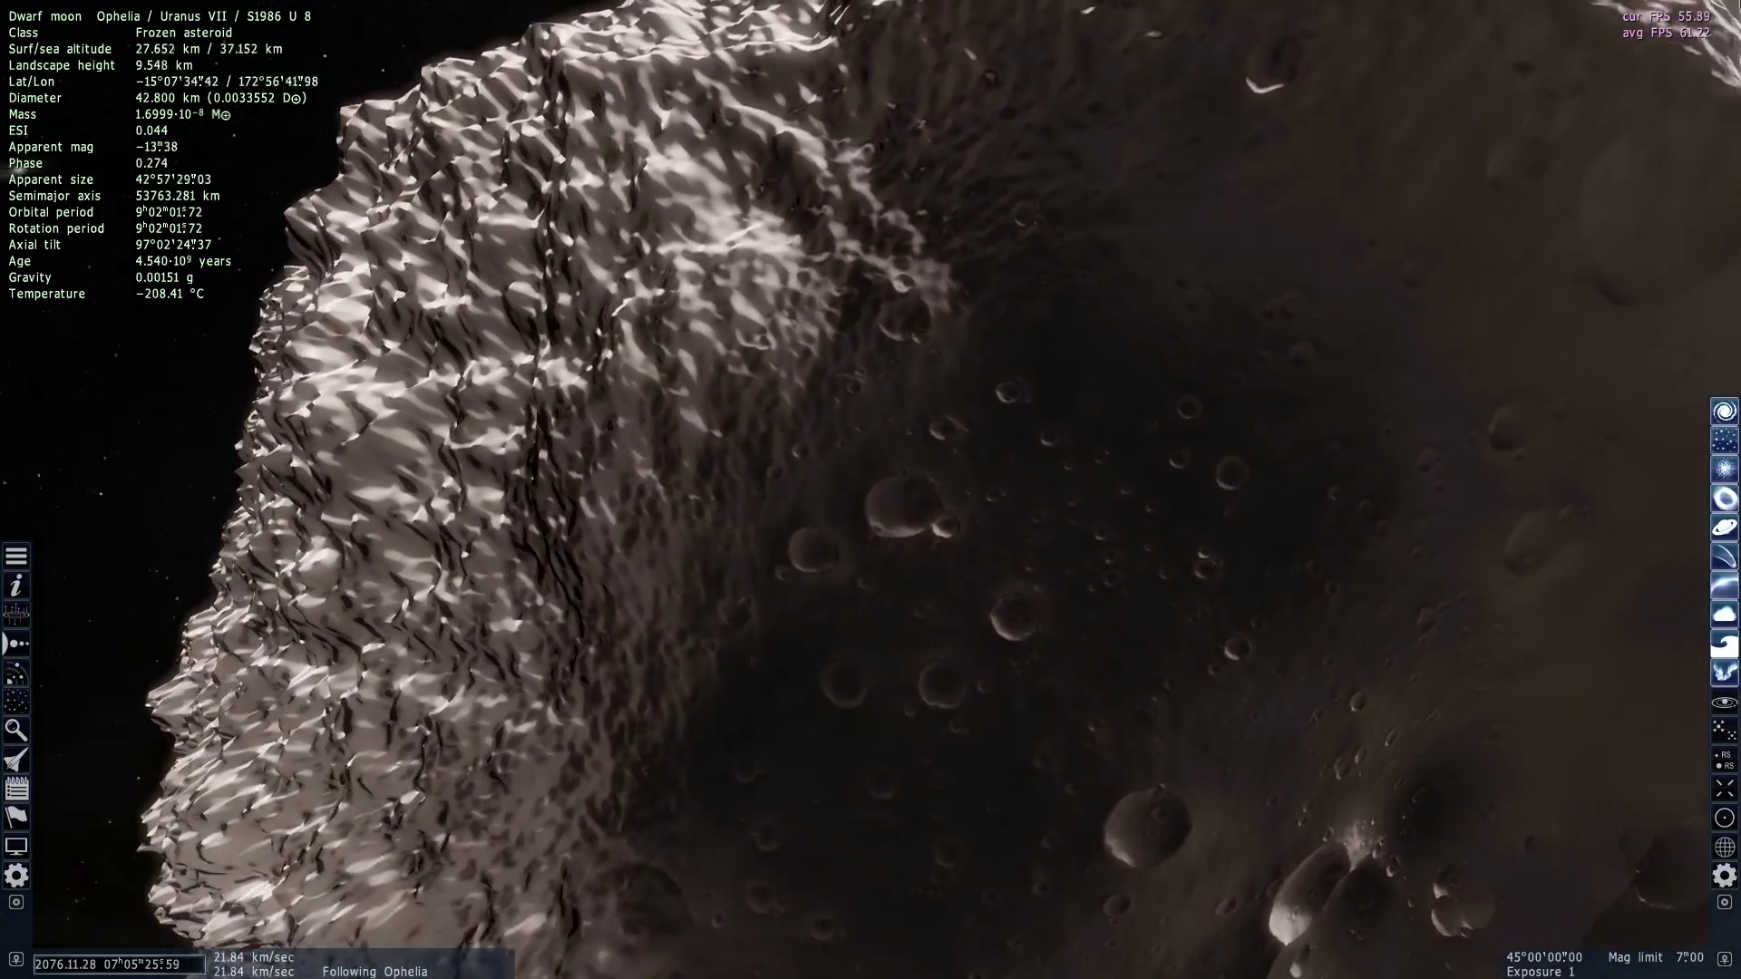
# Step: Orbit Ophelia to inspect the rugged terrain on its dark side
pyautogui.moveTo(870, 489); pyautogui.dragTo(1397, 481, button='right')
pyautogui.moveTo(1099, 593); pyautogui.dragTo(893, 594)
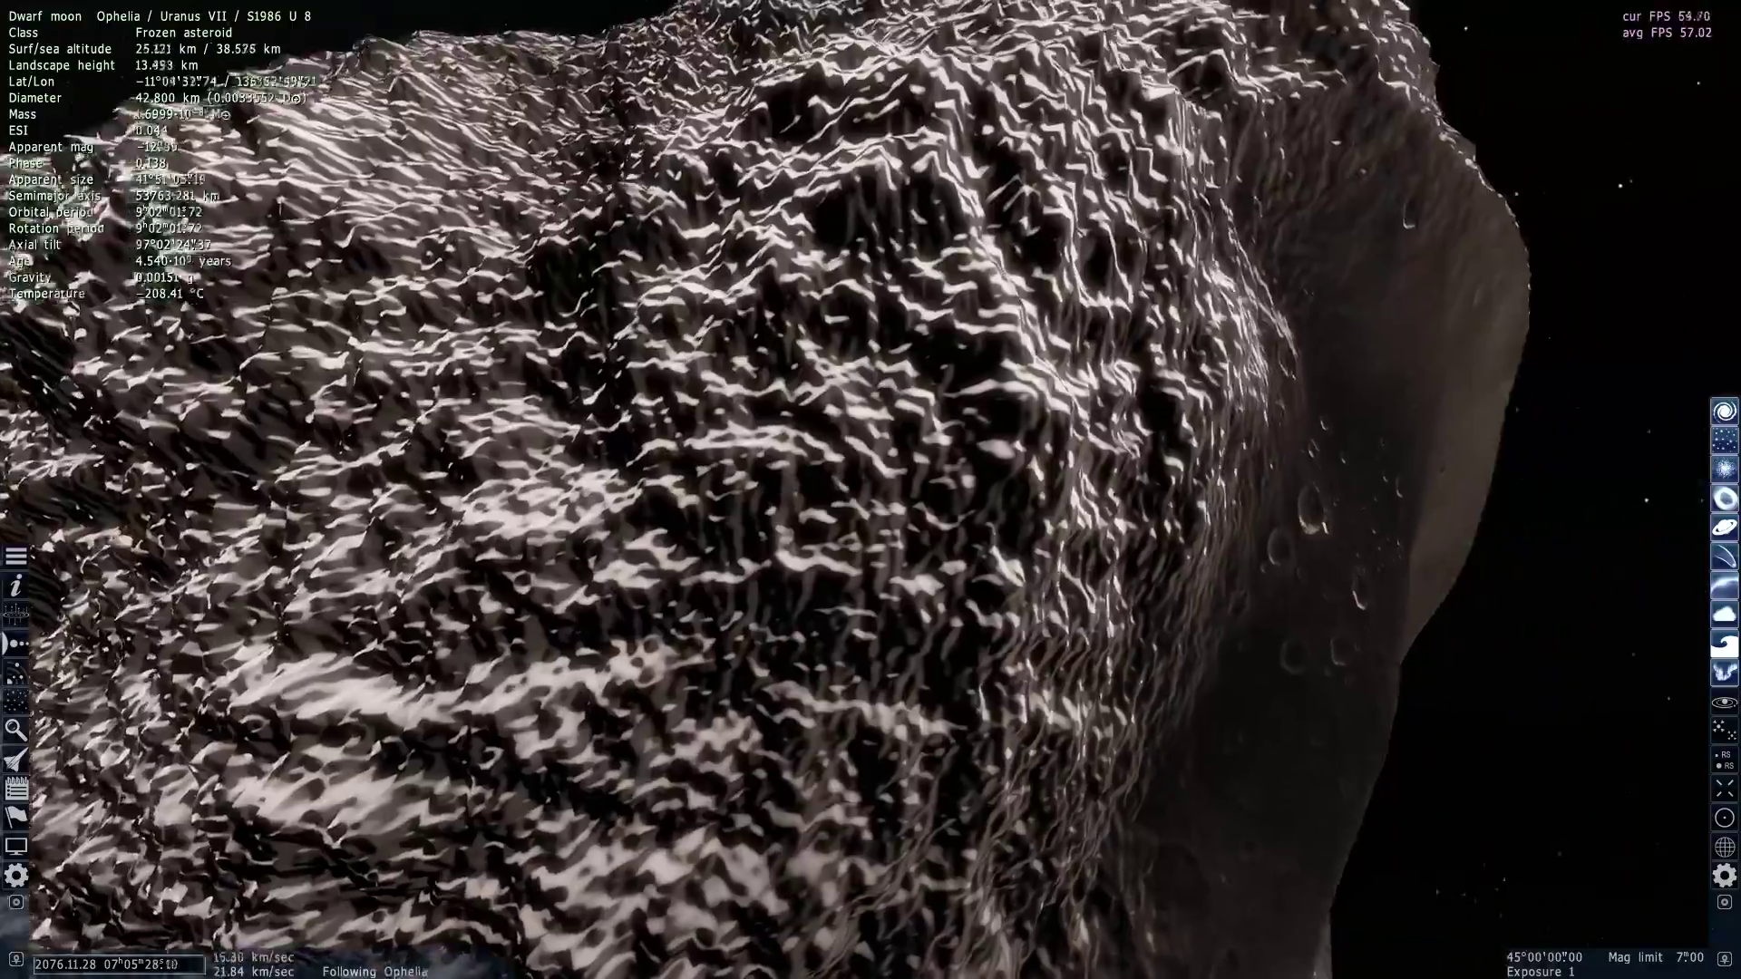
pyautogui.moveTo(893, 594); pyautogui.dragTo(1088, 630, button='right')
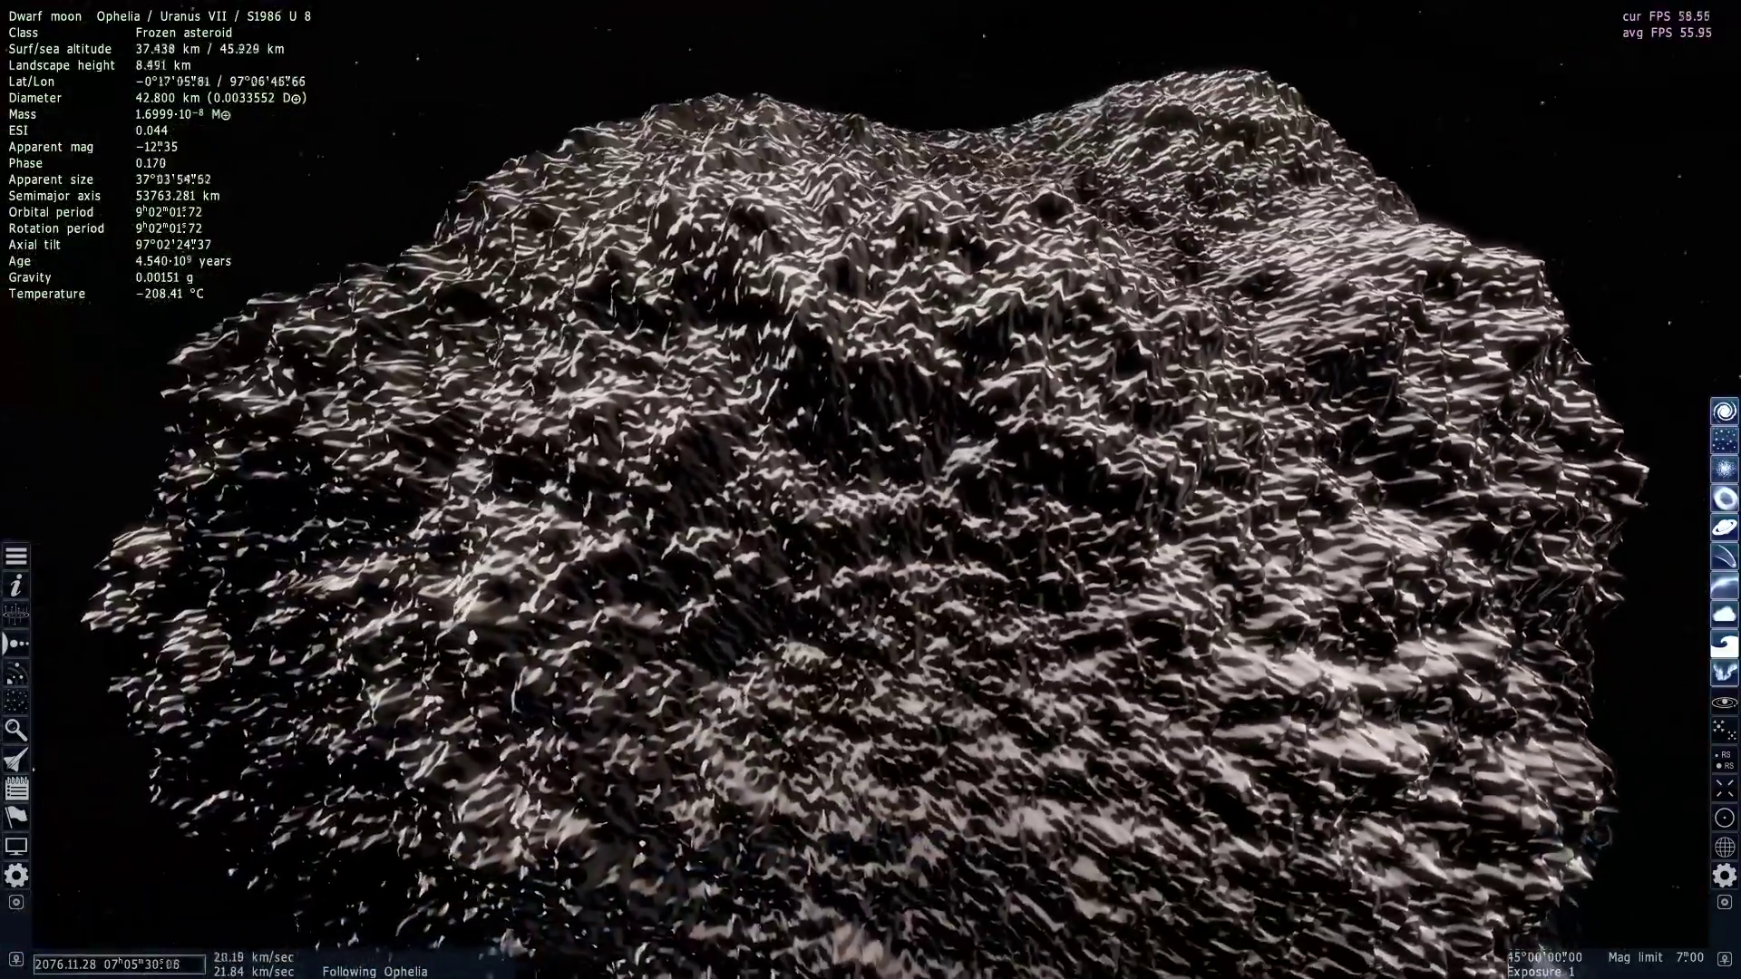
pyautogui.press('w')
pyautogui.press('d')
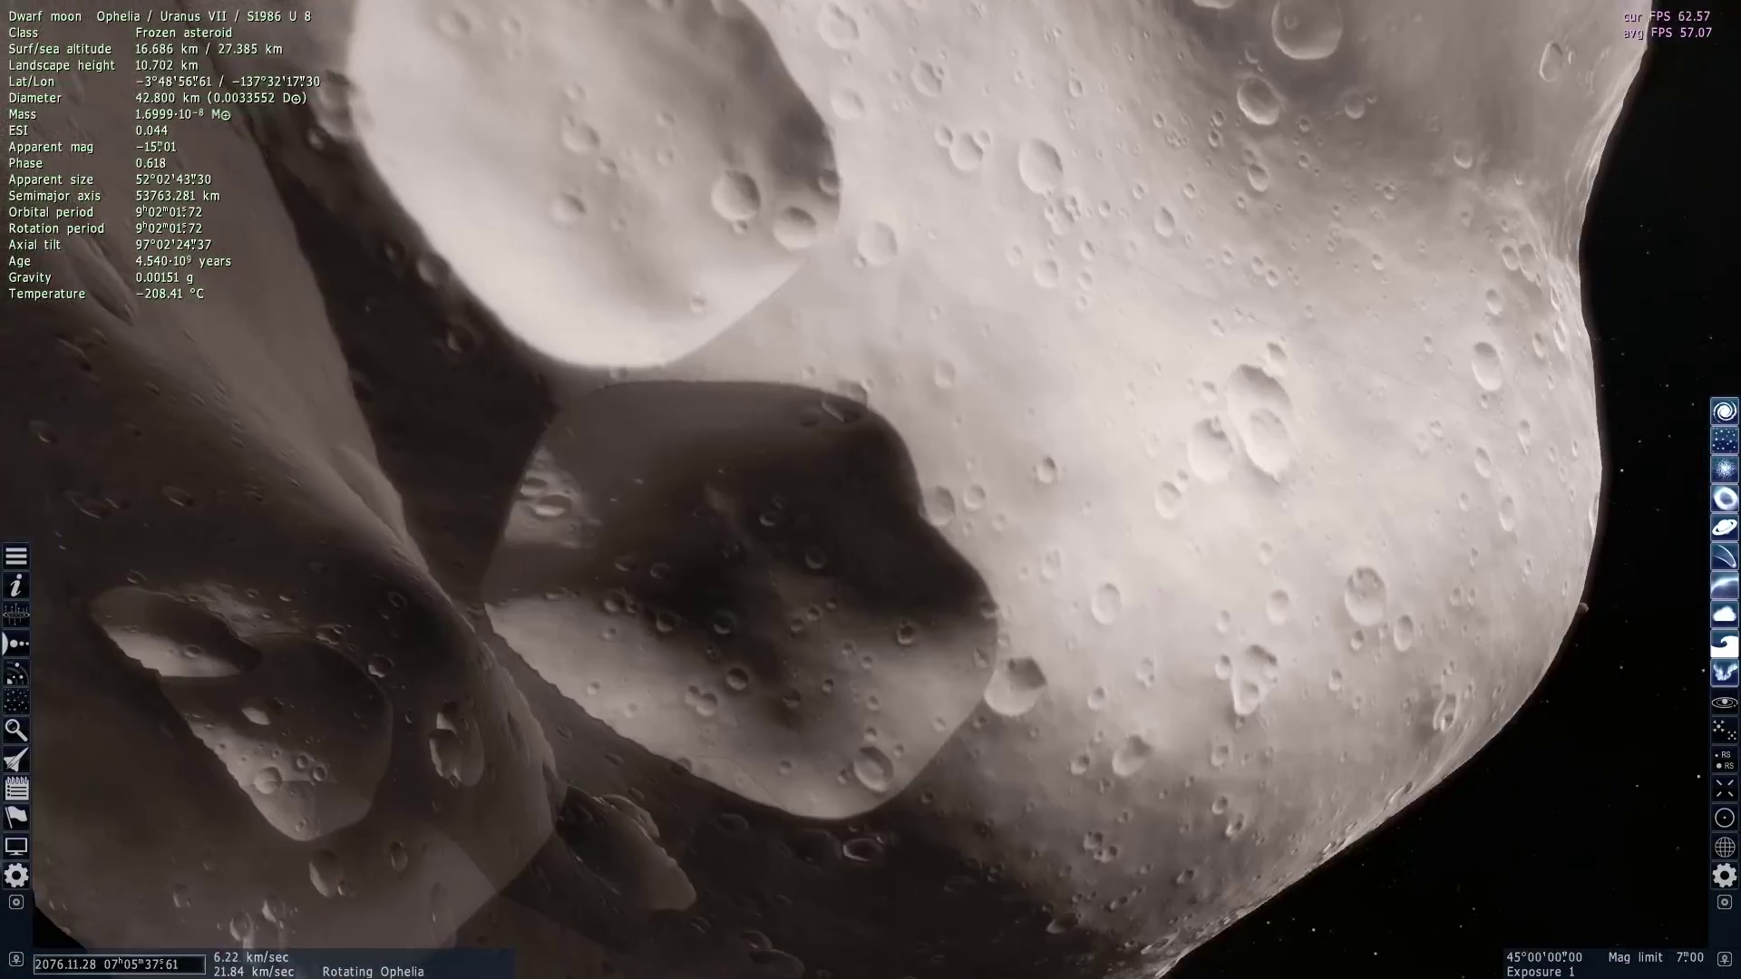
# Step: Inspect Ophelia's large craters from close range, then move off sideways with the flight speed at 27.61 km/sec
pyautogui.moveTo(1070, 426); pyautogui.dragTo(1028, 513, button='right')
pyautogui.moveTo(1036, 518); pyautogui.dragTo(1127, 546)
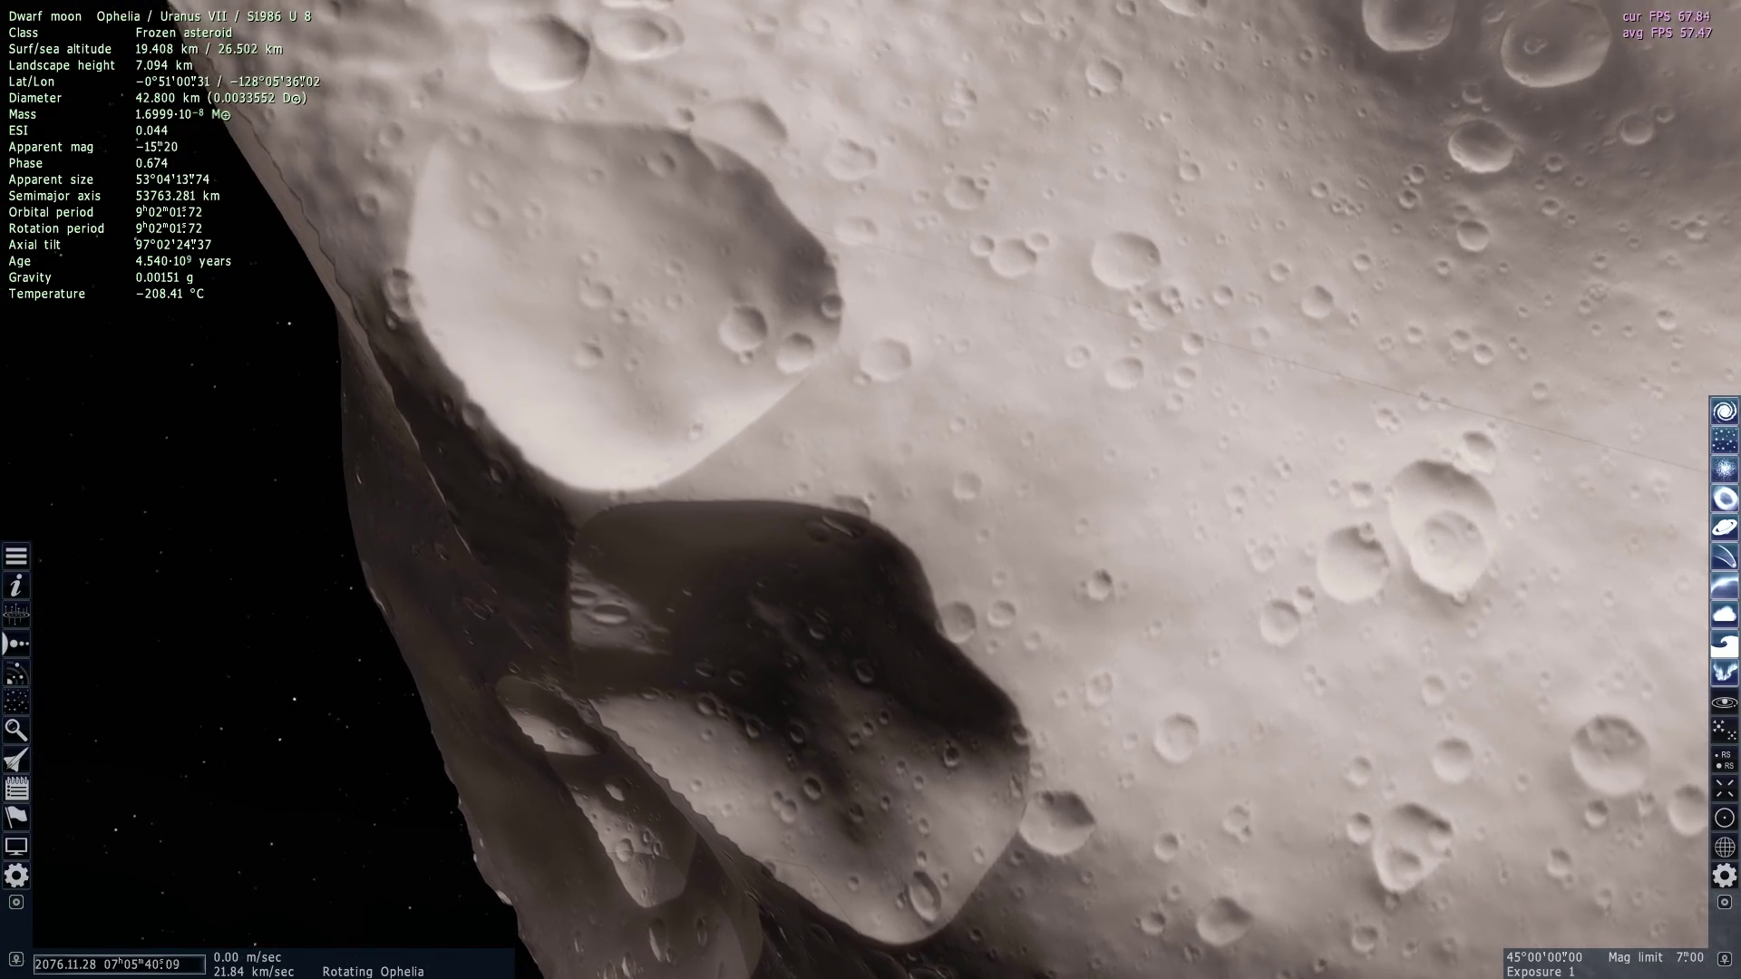
pyautogui.press('s')
pyautogui.moveTo(1127, 546); pyautogui.dragTo(951, 491, button='right')
pyautogui.scroll(1, 1043, 519)
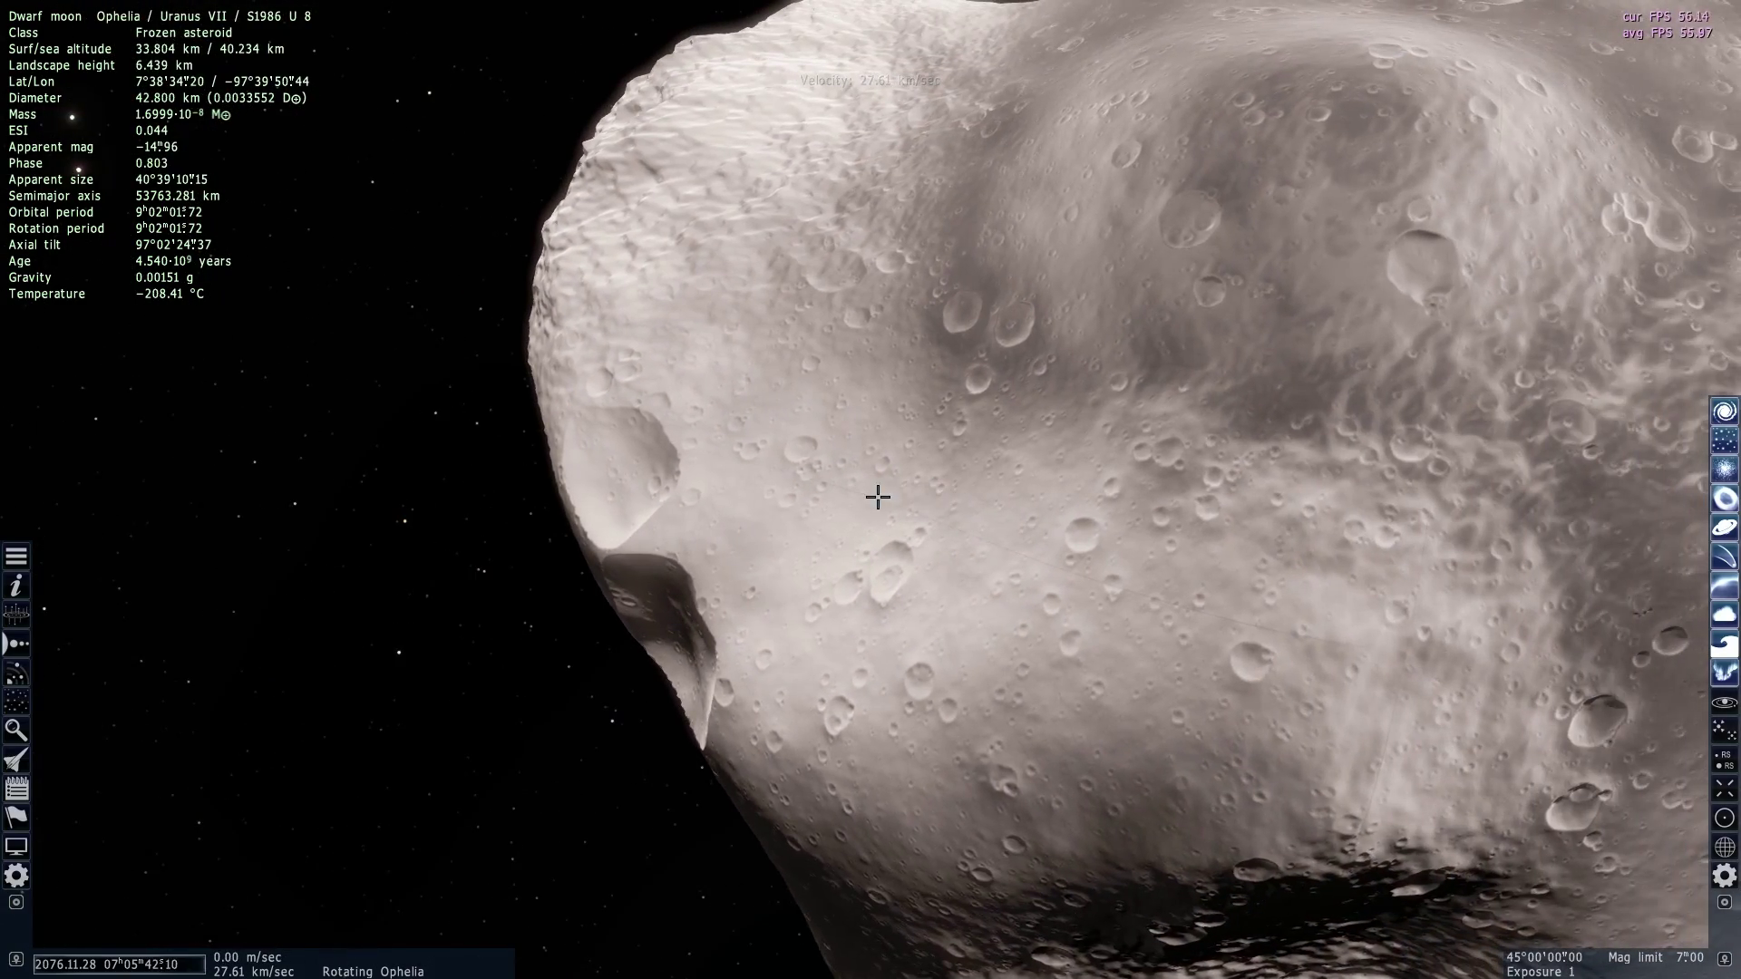
pyautogui.press('d')
pyautogui.moveTo(878, 496); pyautogui.dragTo(1413, 680)
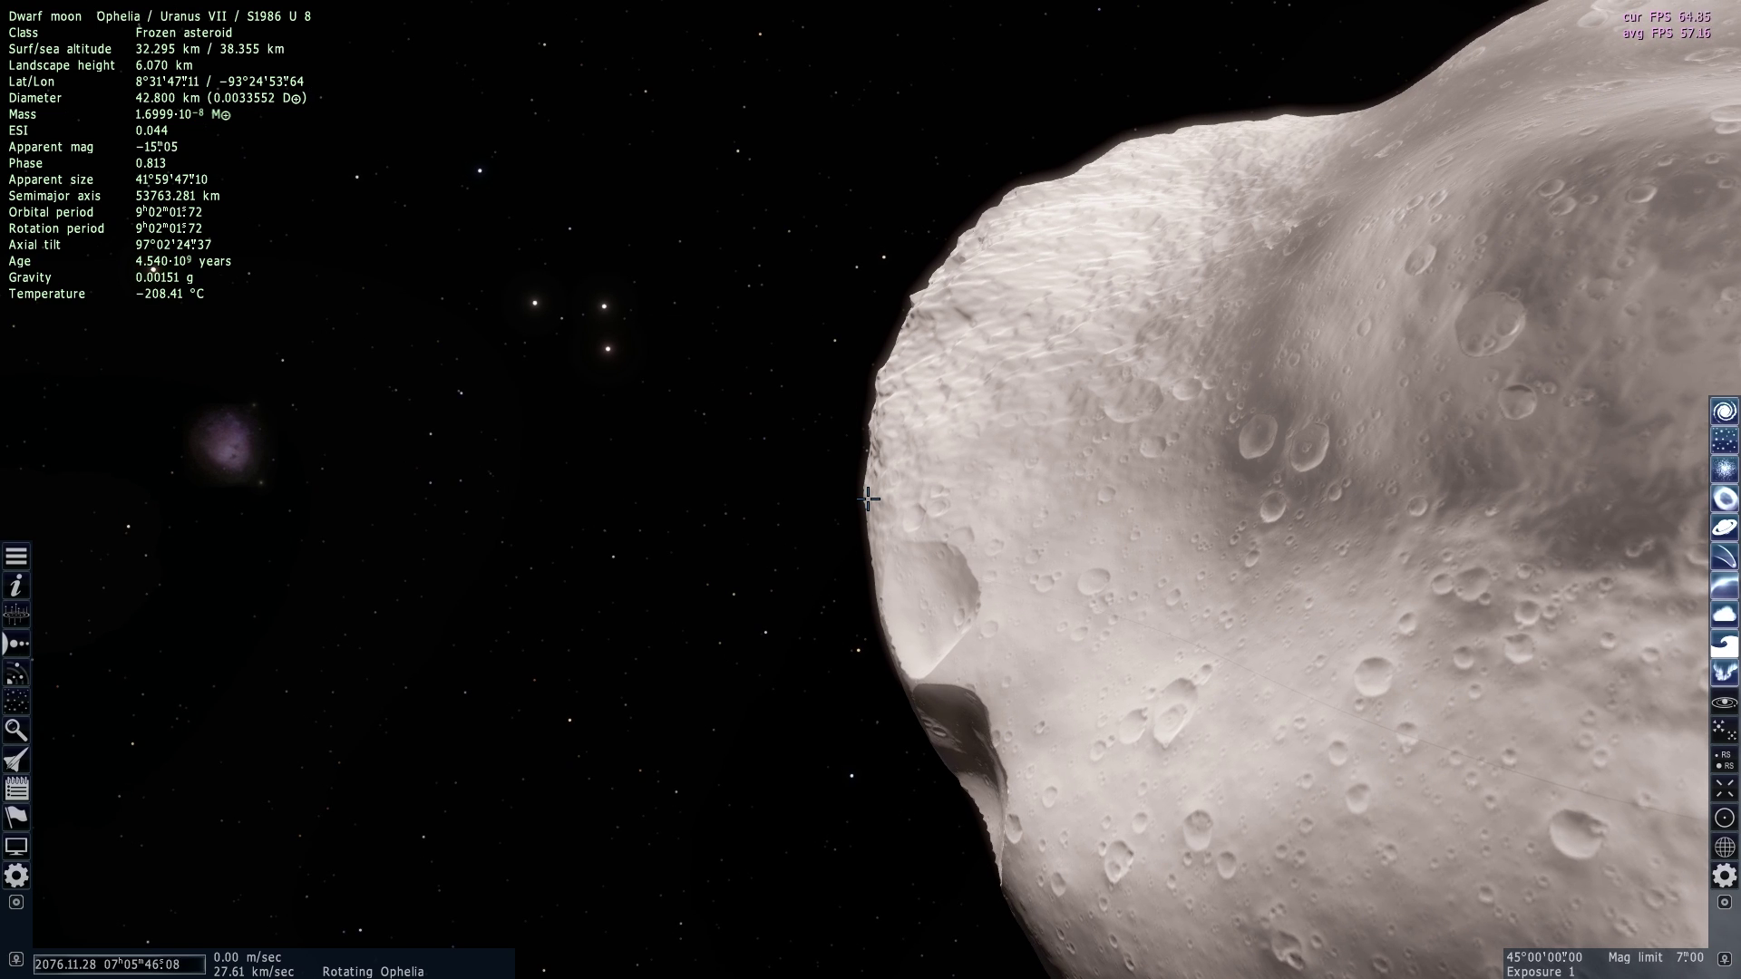
pyautogui.moveTo(1070, 588); pyautogui.dragTo(649, 347)
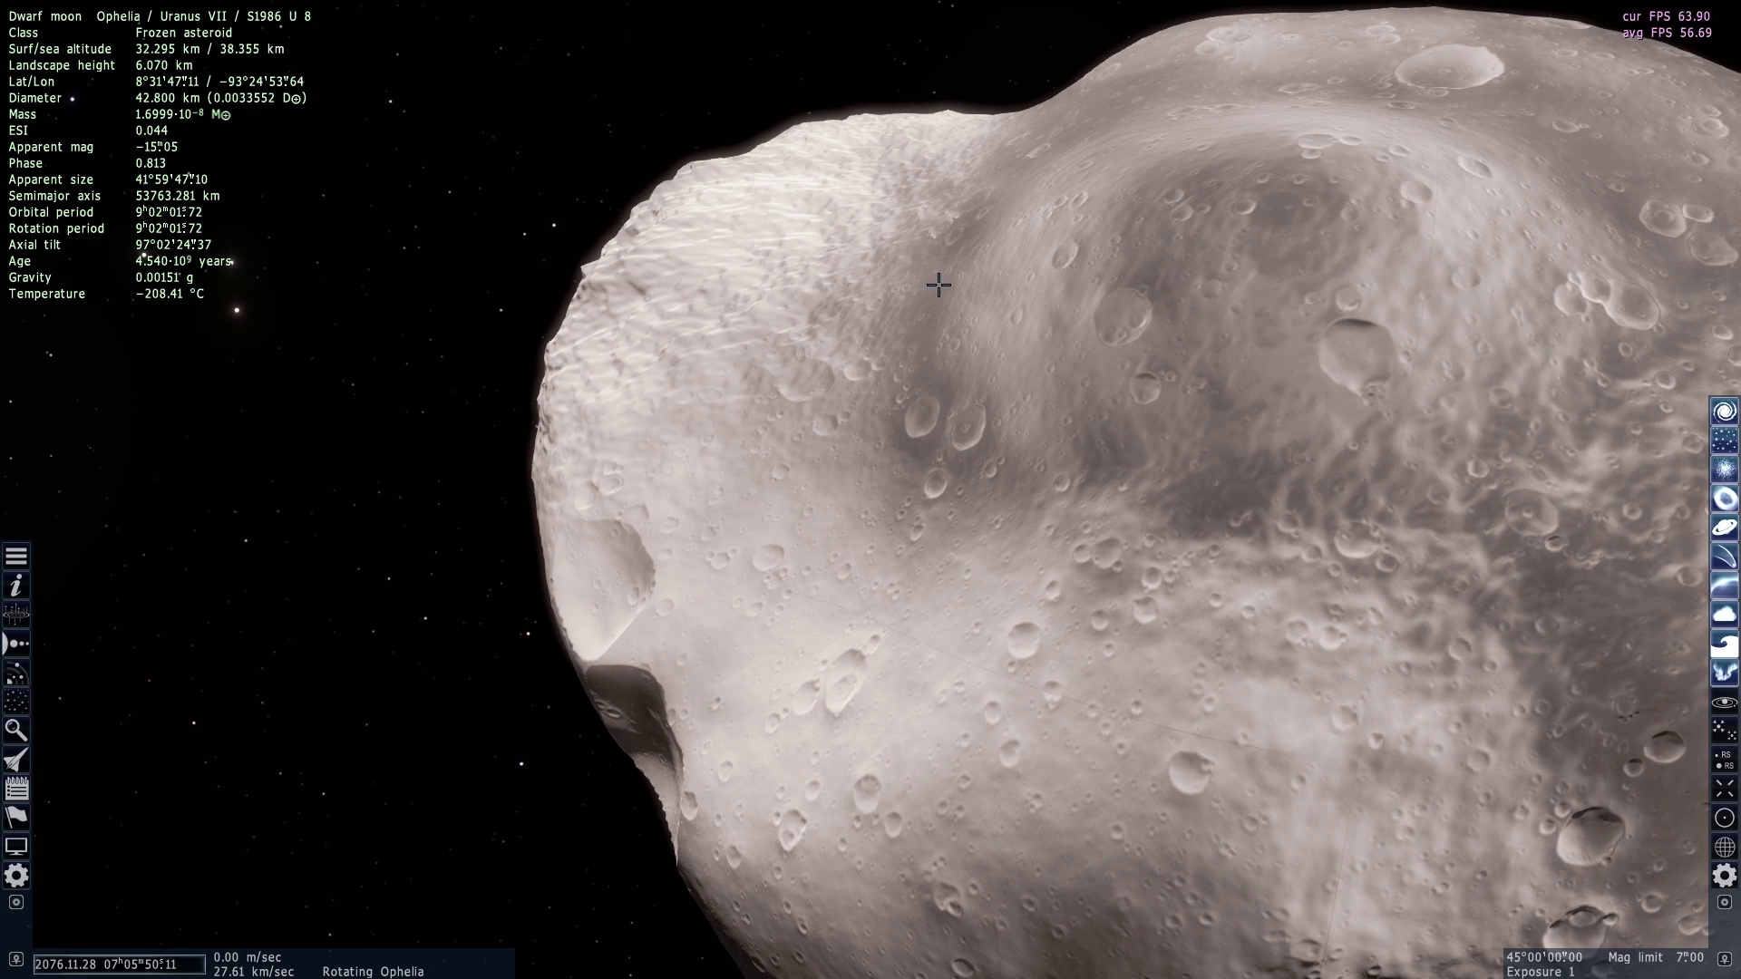
# Step: Back away from Ophelia at 44.10 km/sec until the whole moon is in view
pyautogui.press('d')
pyautogui.moveTo(1079, 324); pyautogui.dragTo(1730, 189)
pyautogui.press('s')
pyautogui.scroll(2, 1730, 188)
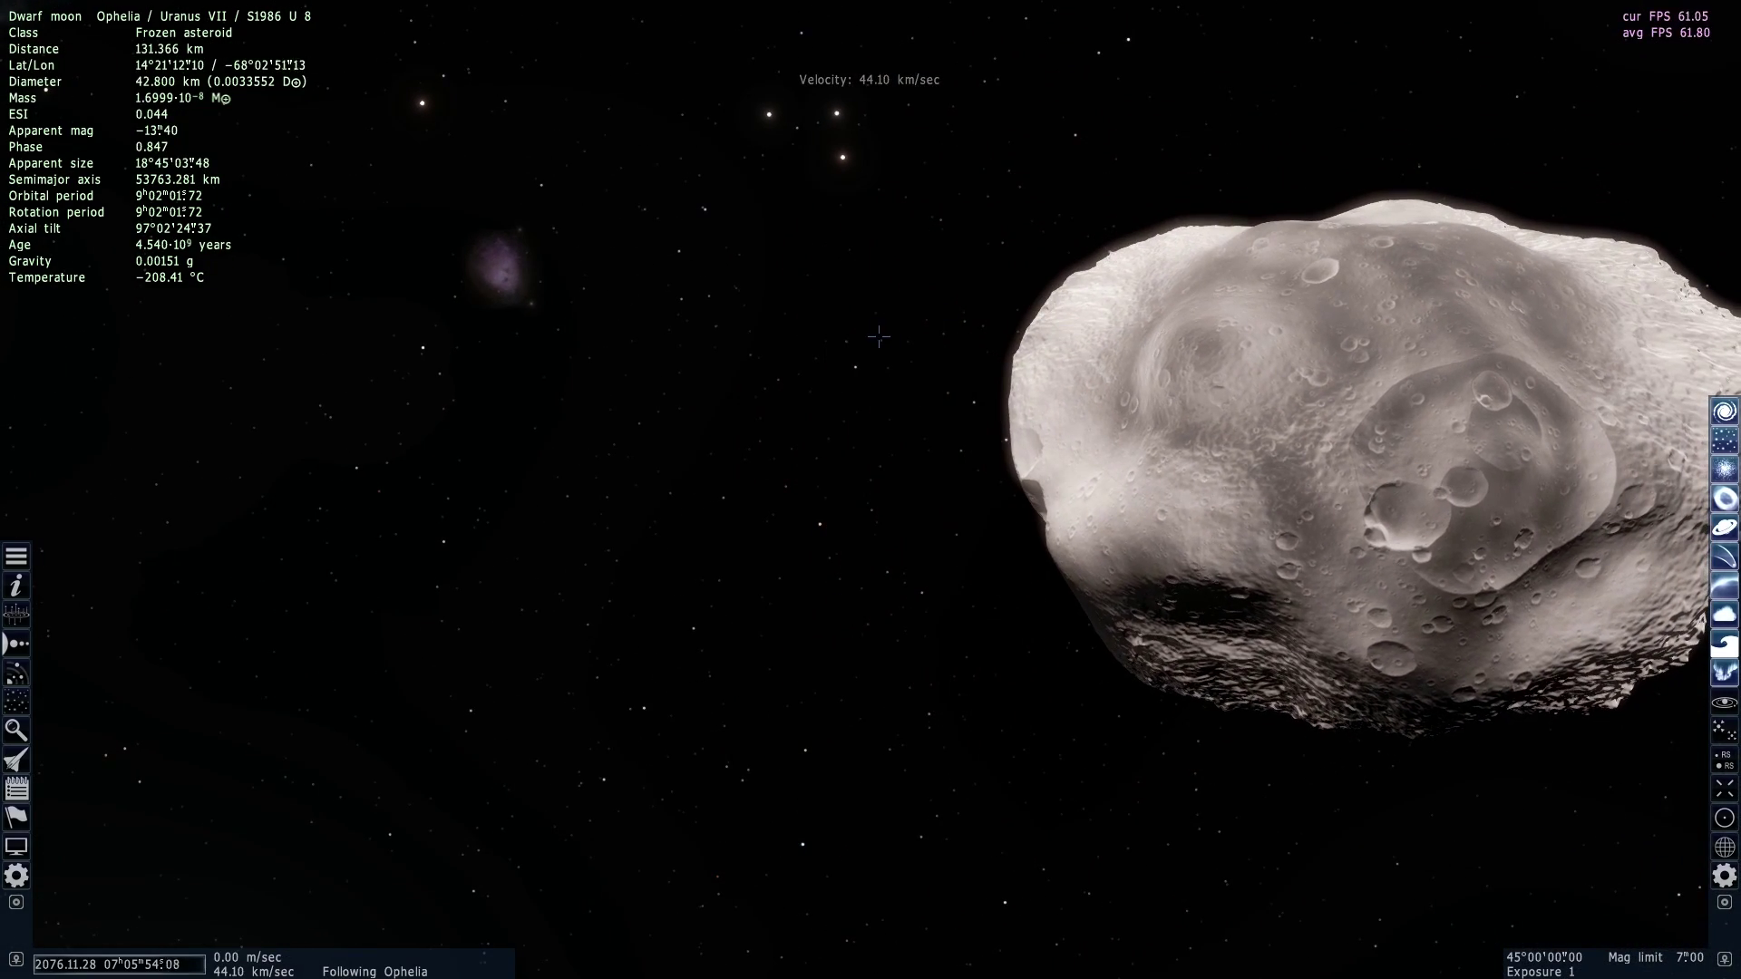
pyautogui.moveTo(879, 337); pyautogui.dragTo(1191, 208)
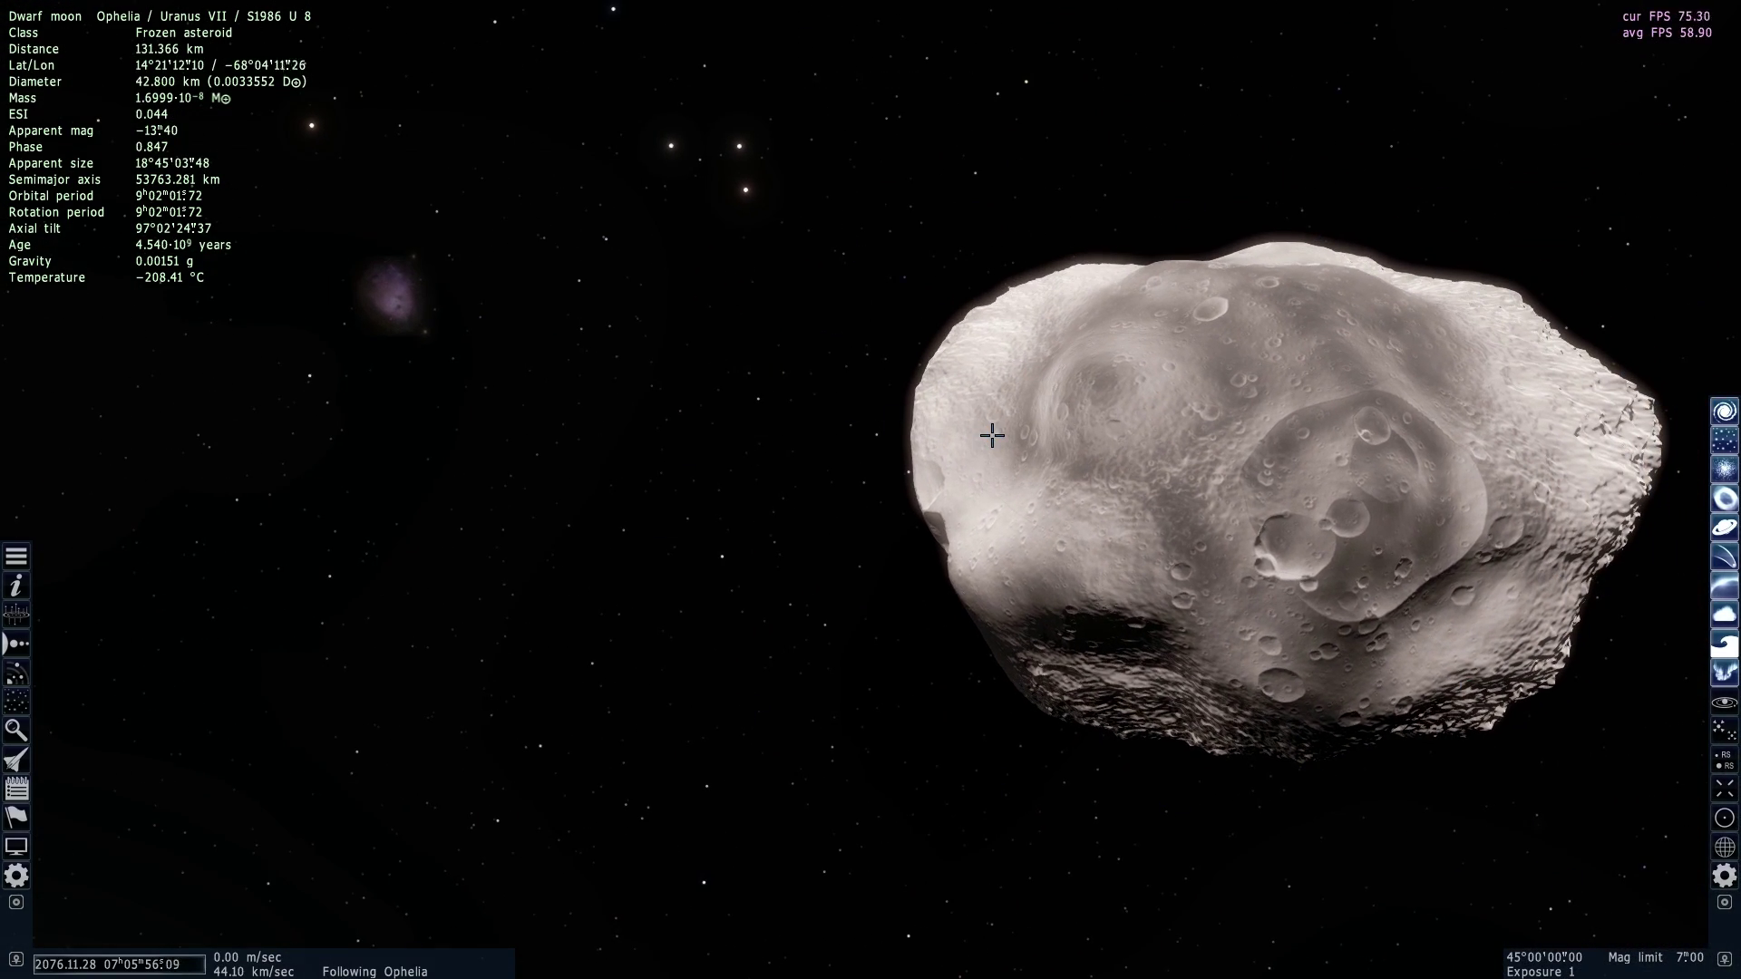
pyautogui.scroll(-3, 1064, 442)
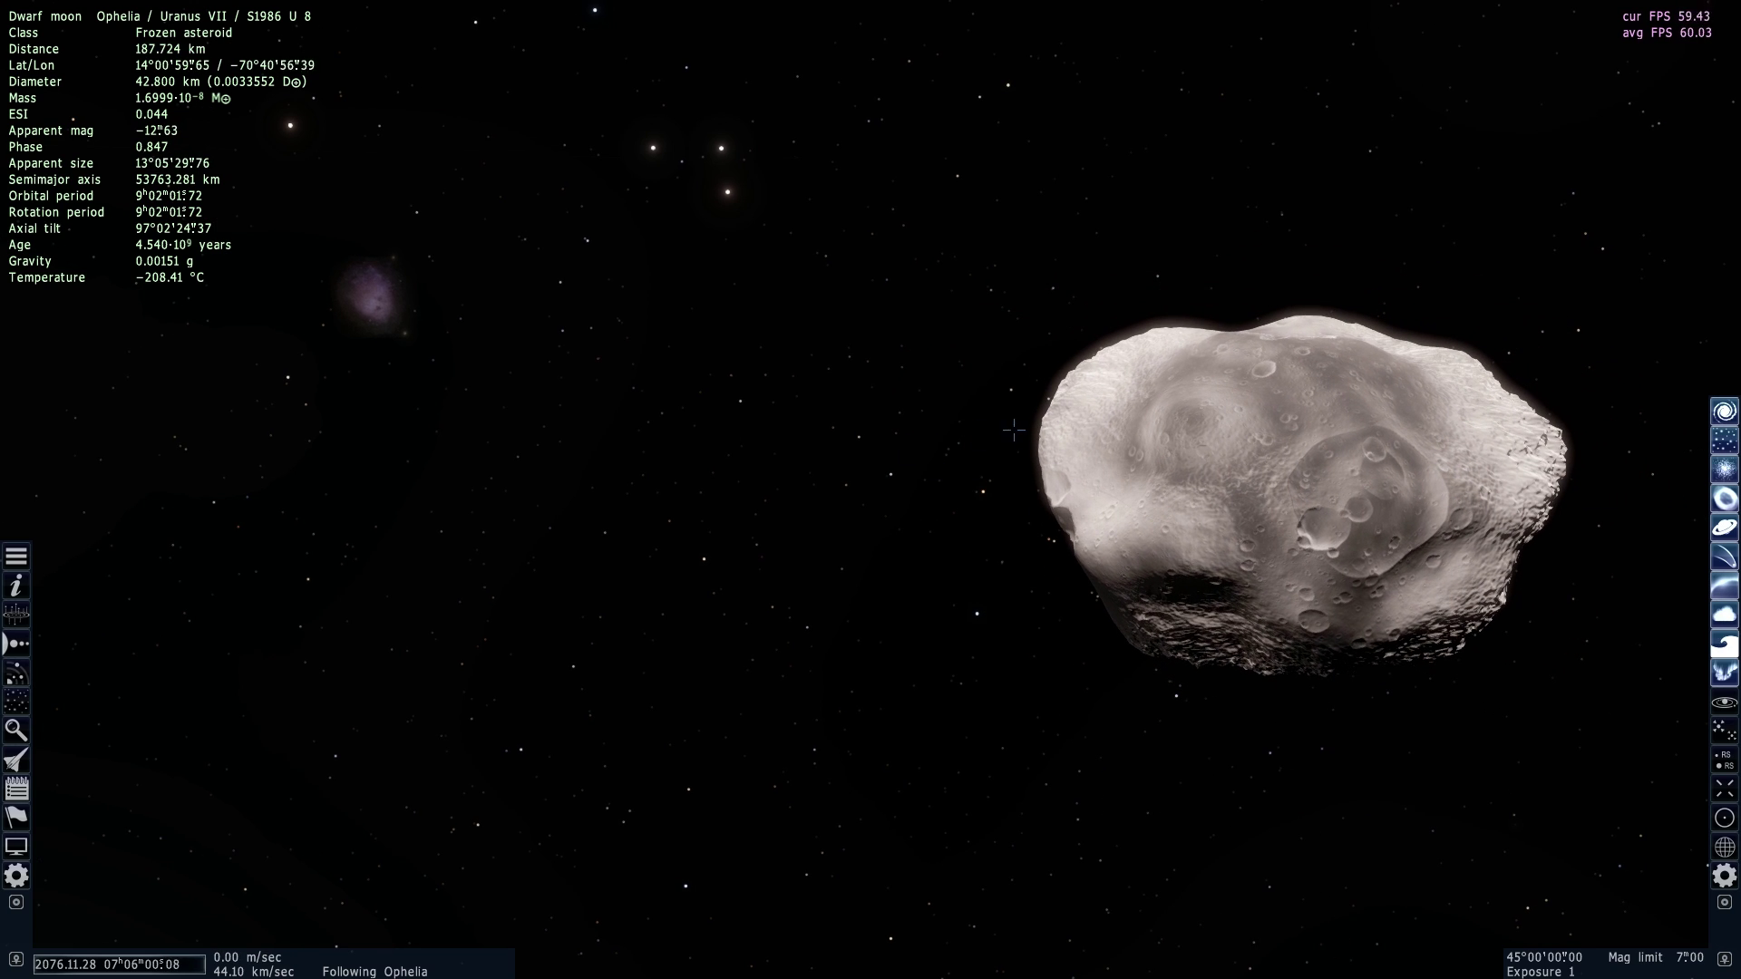
pyautogui.moveTo(1013, 430); pyautogui.dragTo(1105, 429)
pyautogui.press('w')
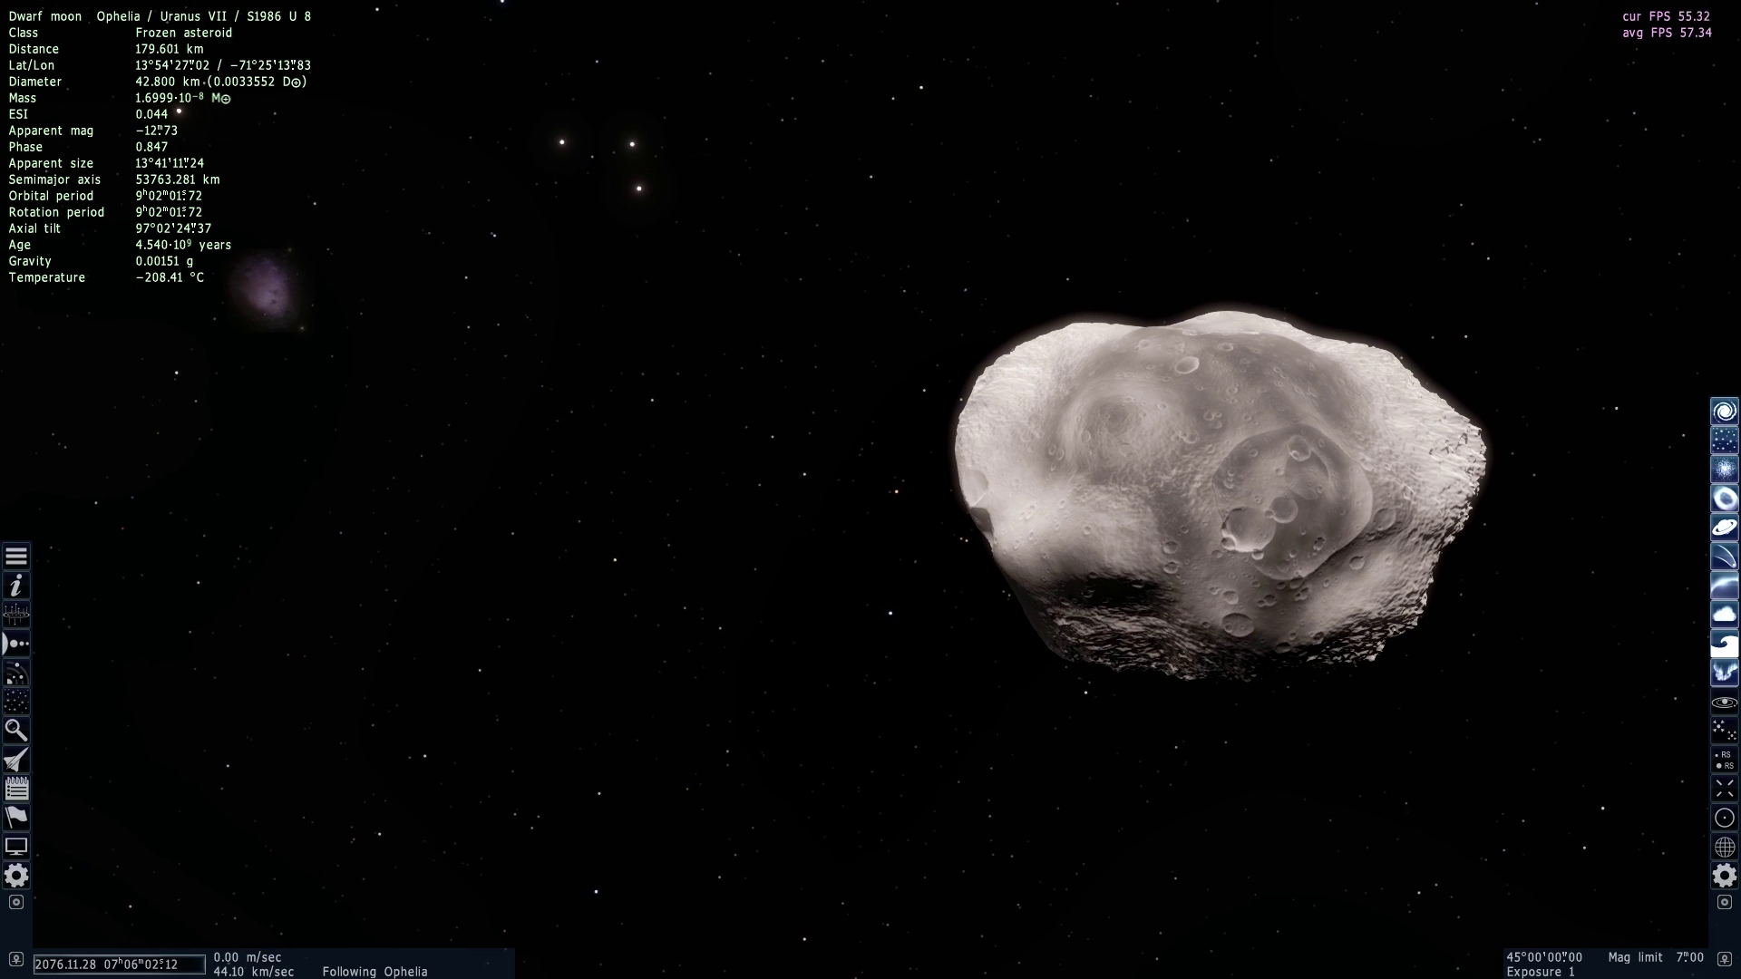
# Step: Fly past Ophelia, turn the view to Uranus and leave the moon at a flight speed of 6029.98 km/sec
pyautogui.press('w')
pyautogui.press('d')
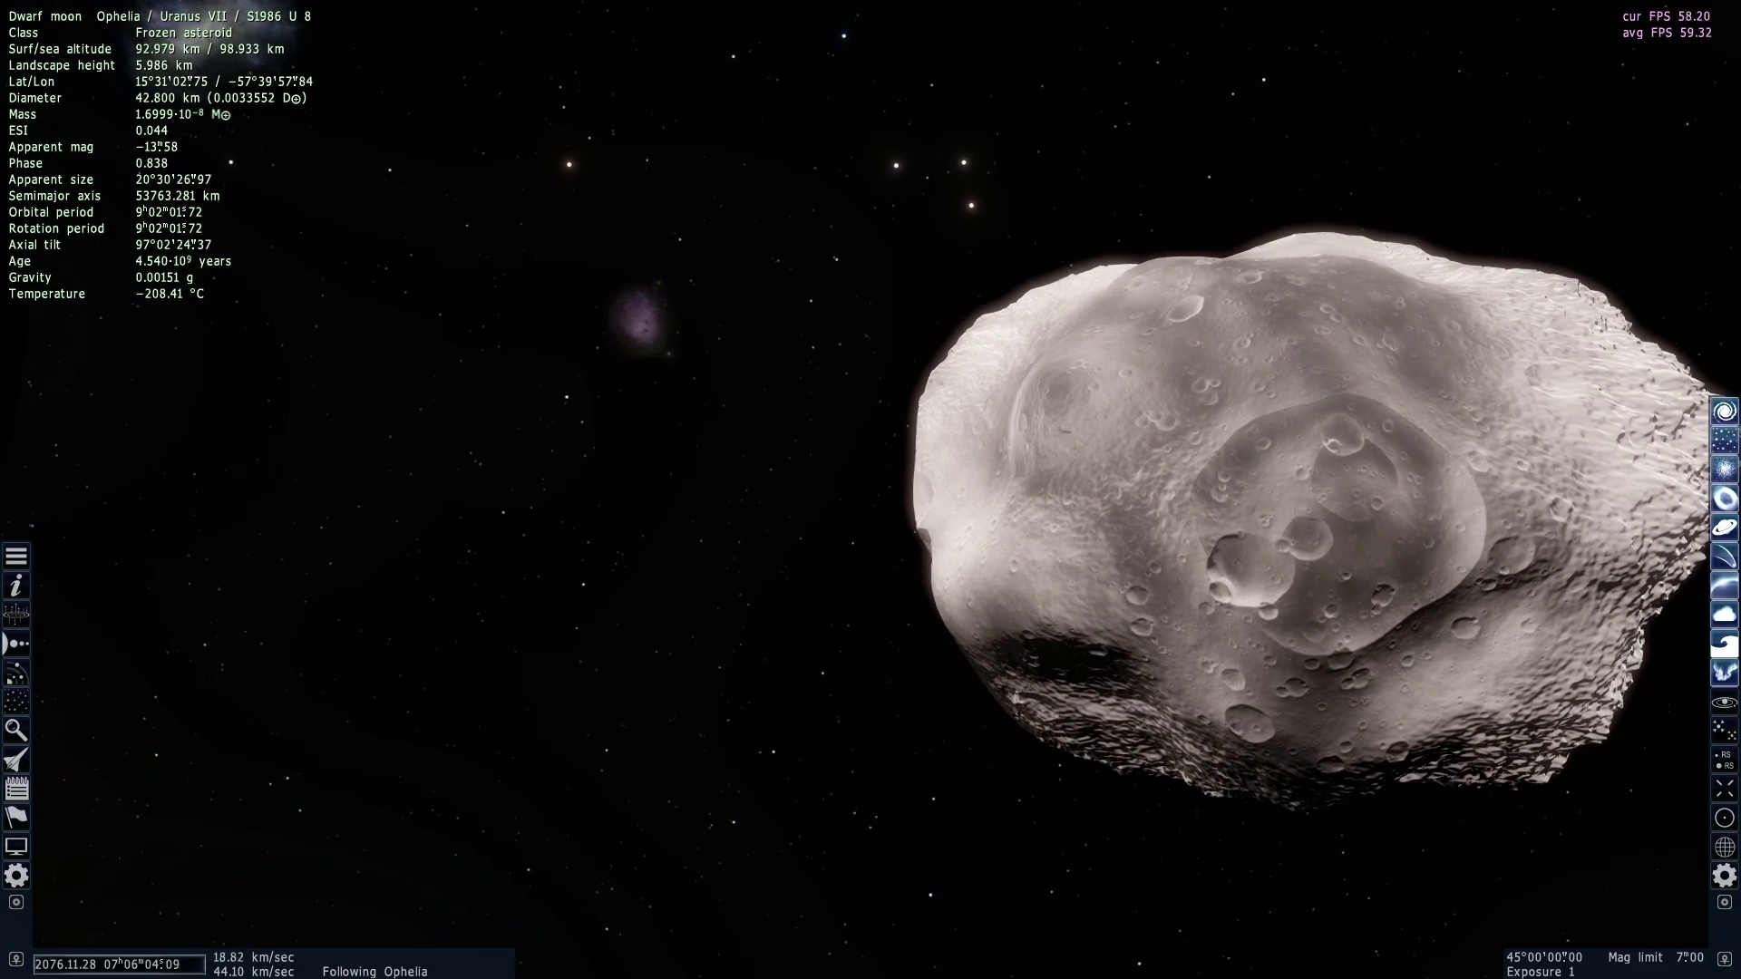
pyautogui.press('d')
pyautogui.moveTo(1074, 439); pyautogui.dragTo(453, 425)
pyautogui.press('d')
pyautogui.press('s')
pyautogui.press('a')
pyautogui.scroll(2, 1242, 450)
pyautogui.press('a')
pyautogui.scroll(2, 544, 428)
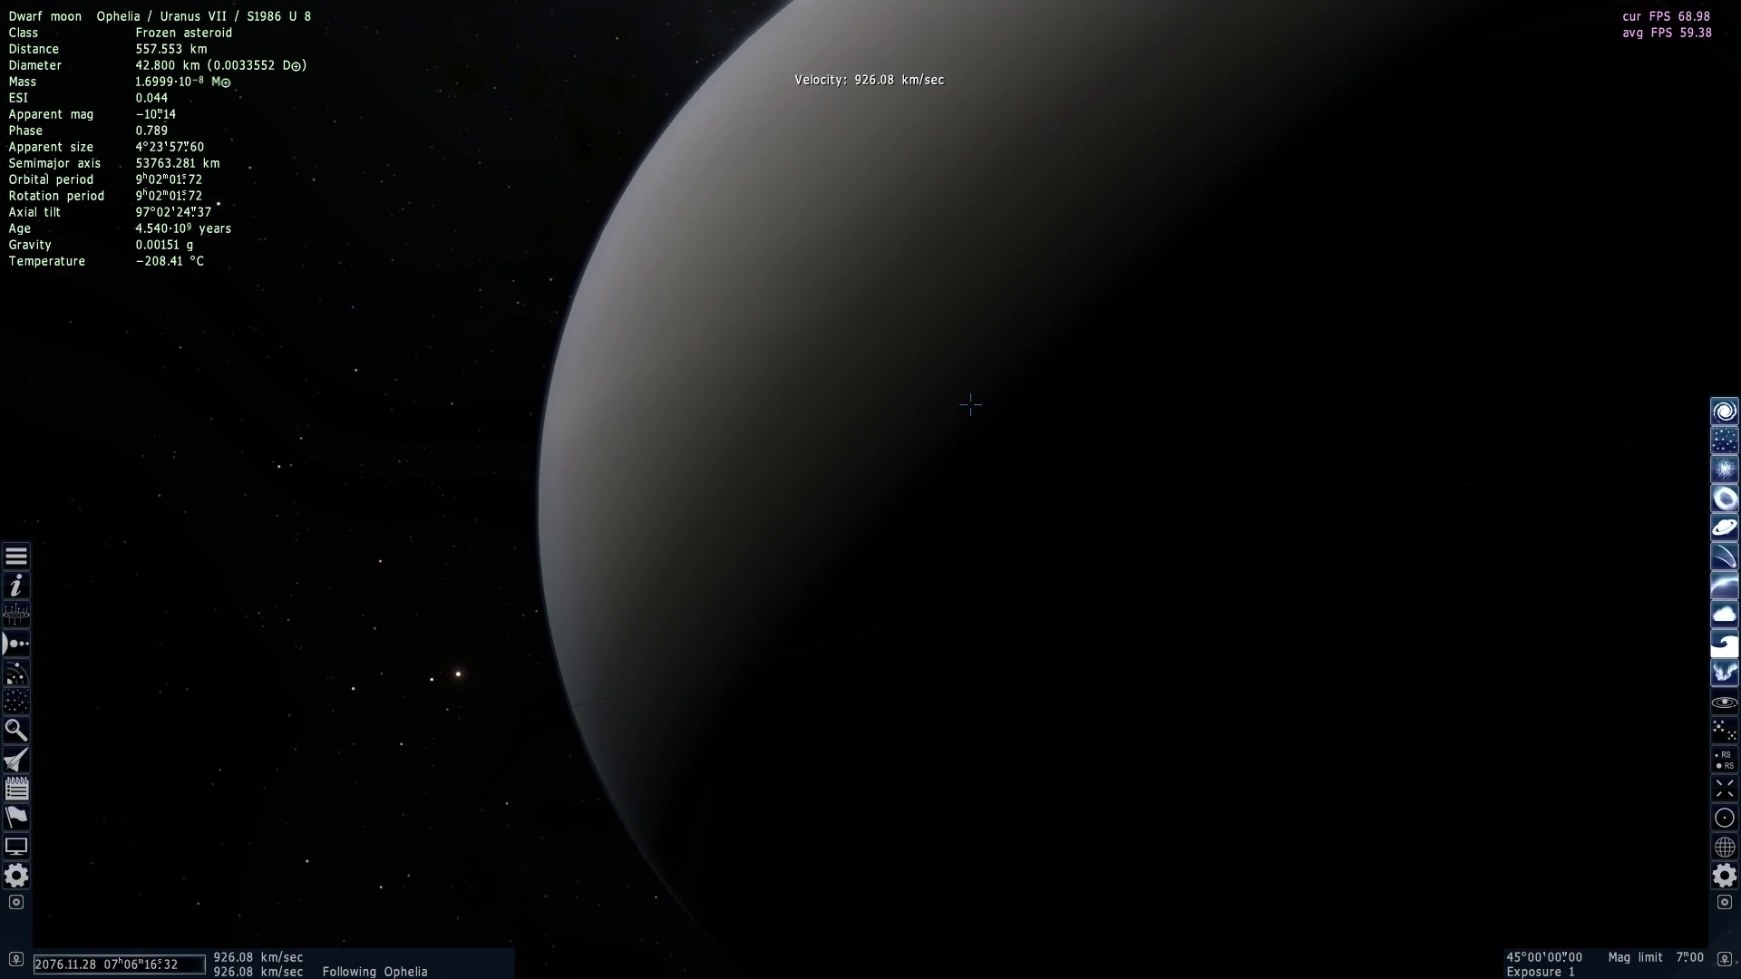
pyautogui.scroll(1, 915, 438)
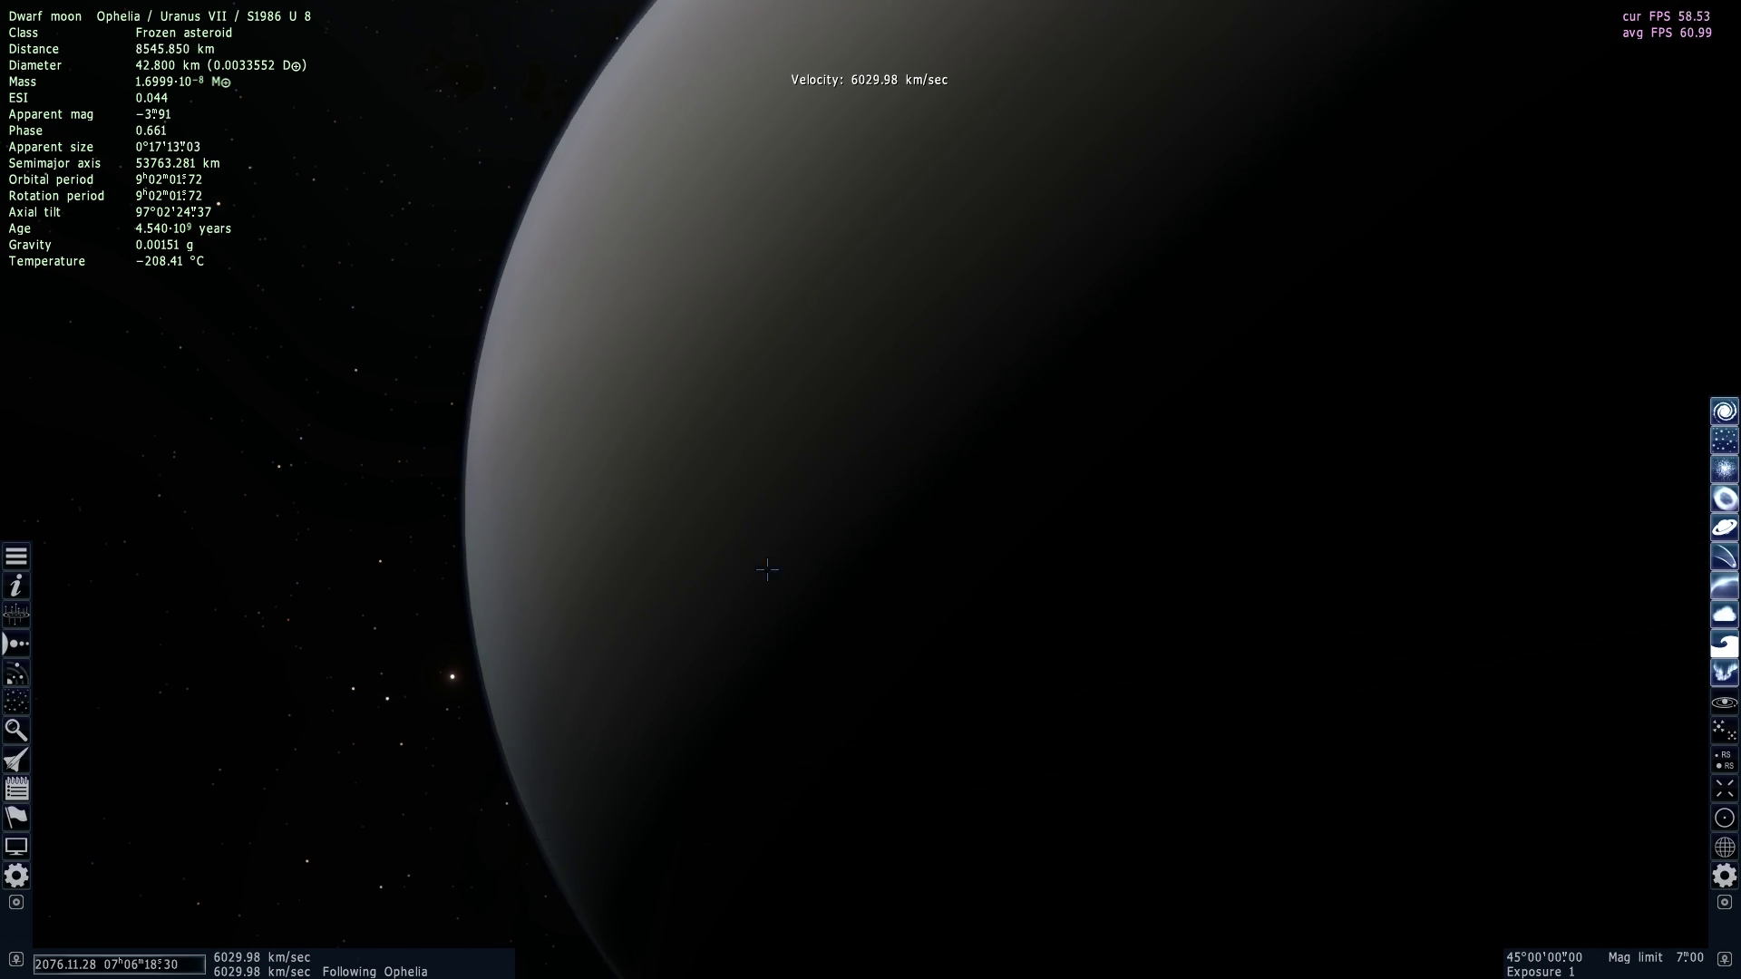
# Step: Fly close around Uranus from its dark side to its sunlit side, turning the view across the planet and the surrounding stars
pyautogui.press('w')
pyautogui.click(476, 771)
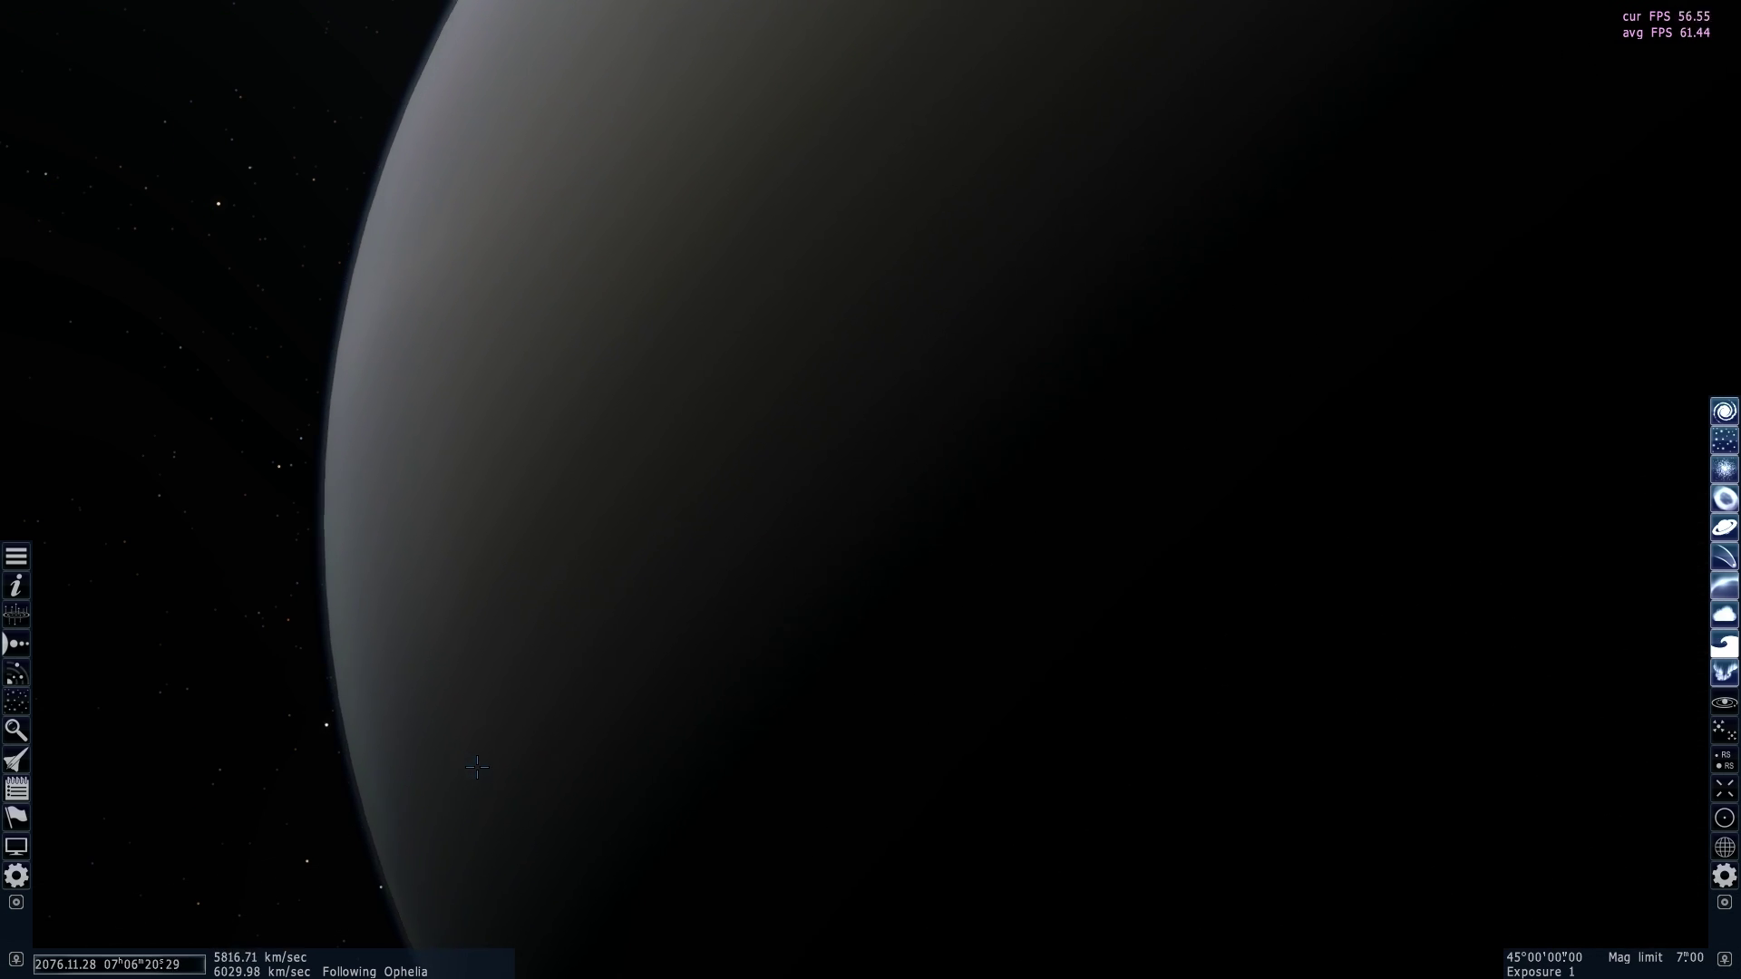
pyautogui.moveTo(478, 780); pyautogui.dragTo(11, 771)
pyautogui.press('w')
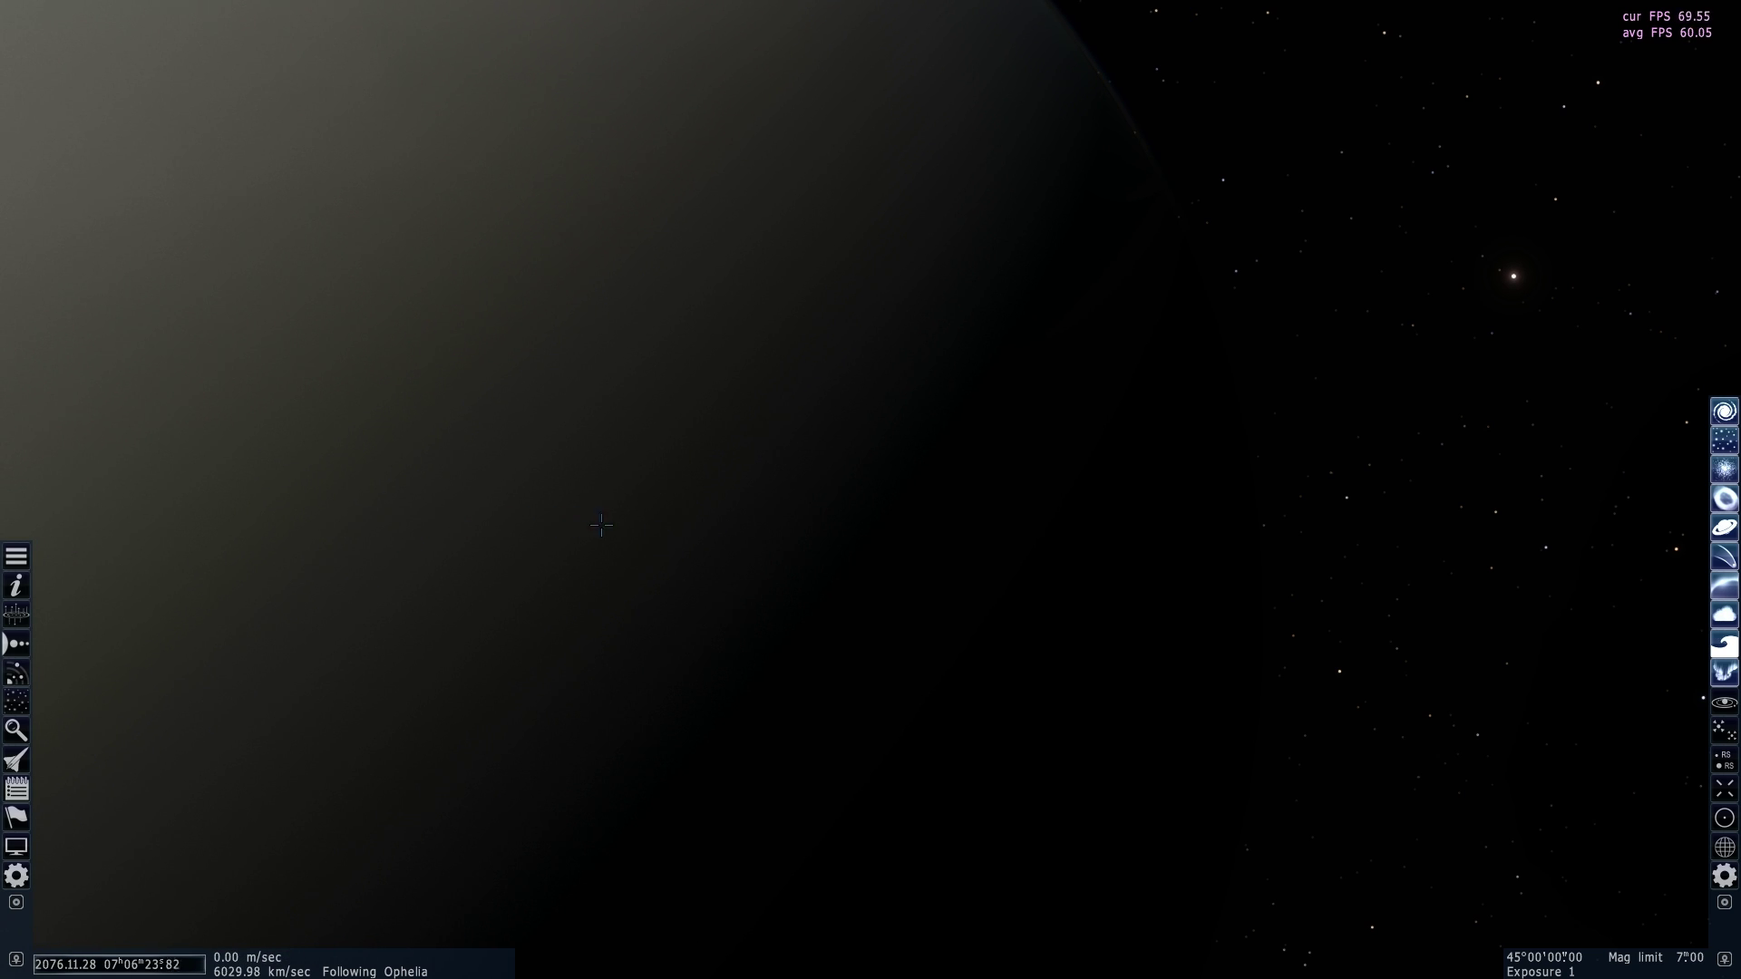
pyautogui.moveTo(601, 525); pyautogui.dragTo(37, 521)
pyautogui.press('w')
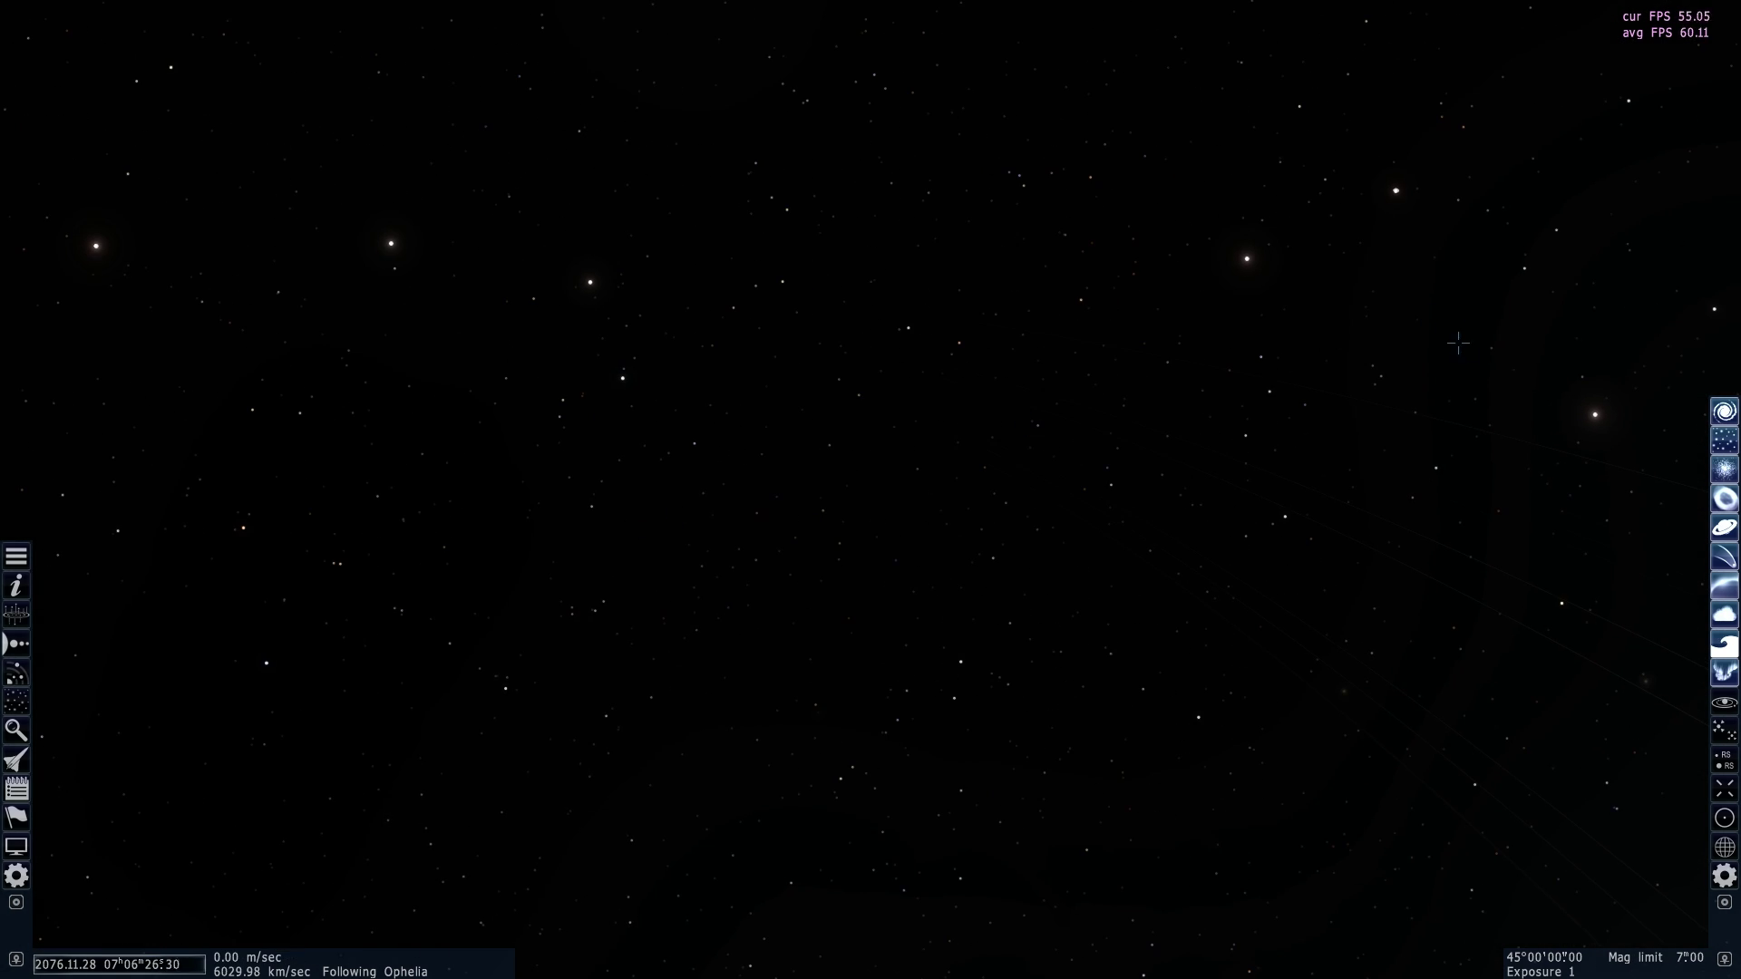
pyautogui.moveTo(380, 517); pyautogui.dragTo(1559, 517)
pyautogui.press('w')
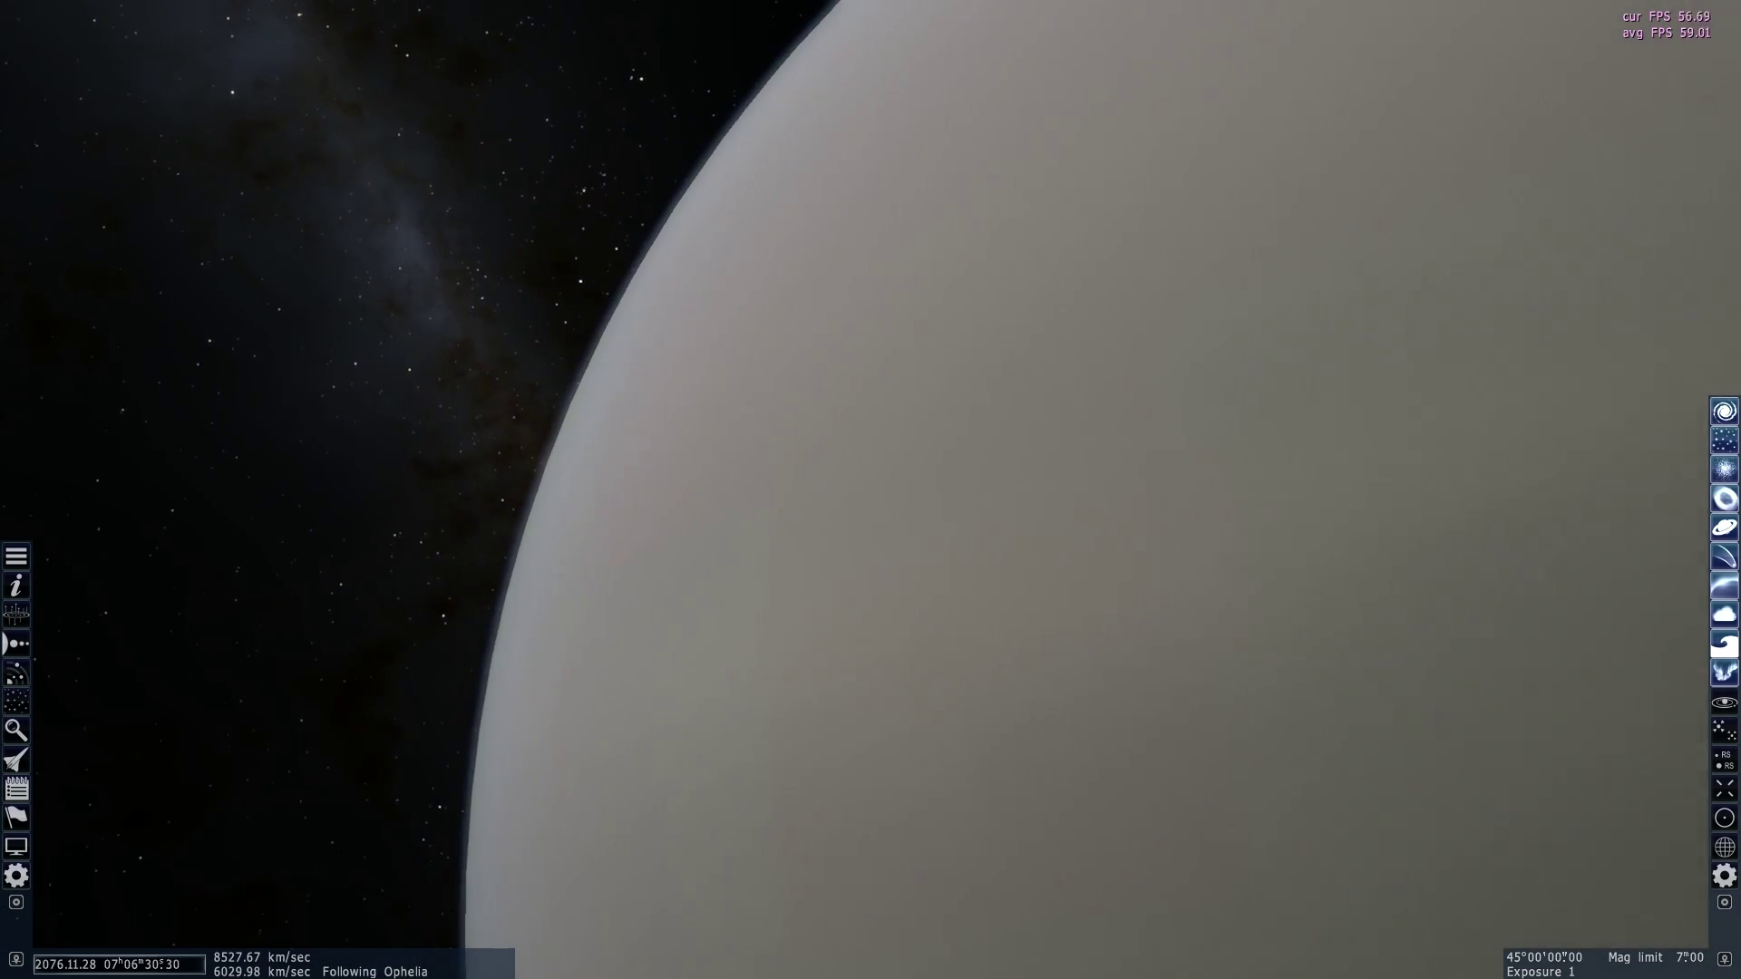
# Step: Back away from Uranus, raise the flight speed to 24579.18 km/sec and fly past the planet's edge toward its rings
pyautogui.press('s')
pyautogui.scroll(7, 871, 489)
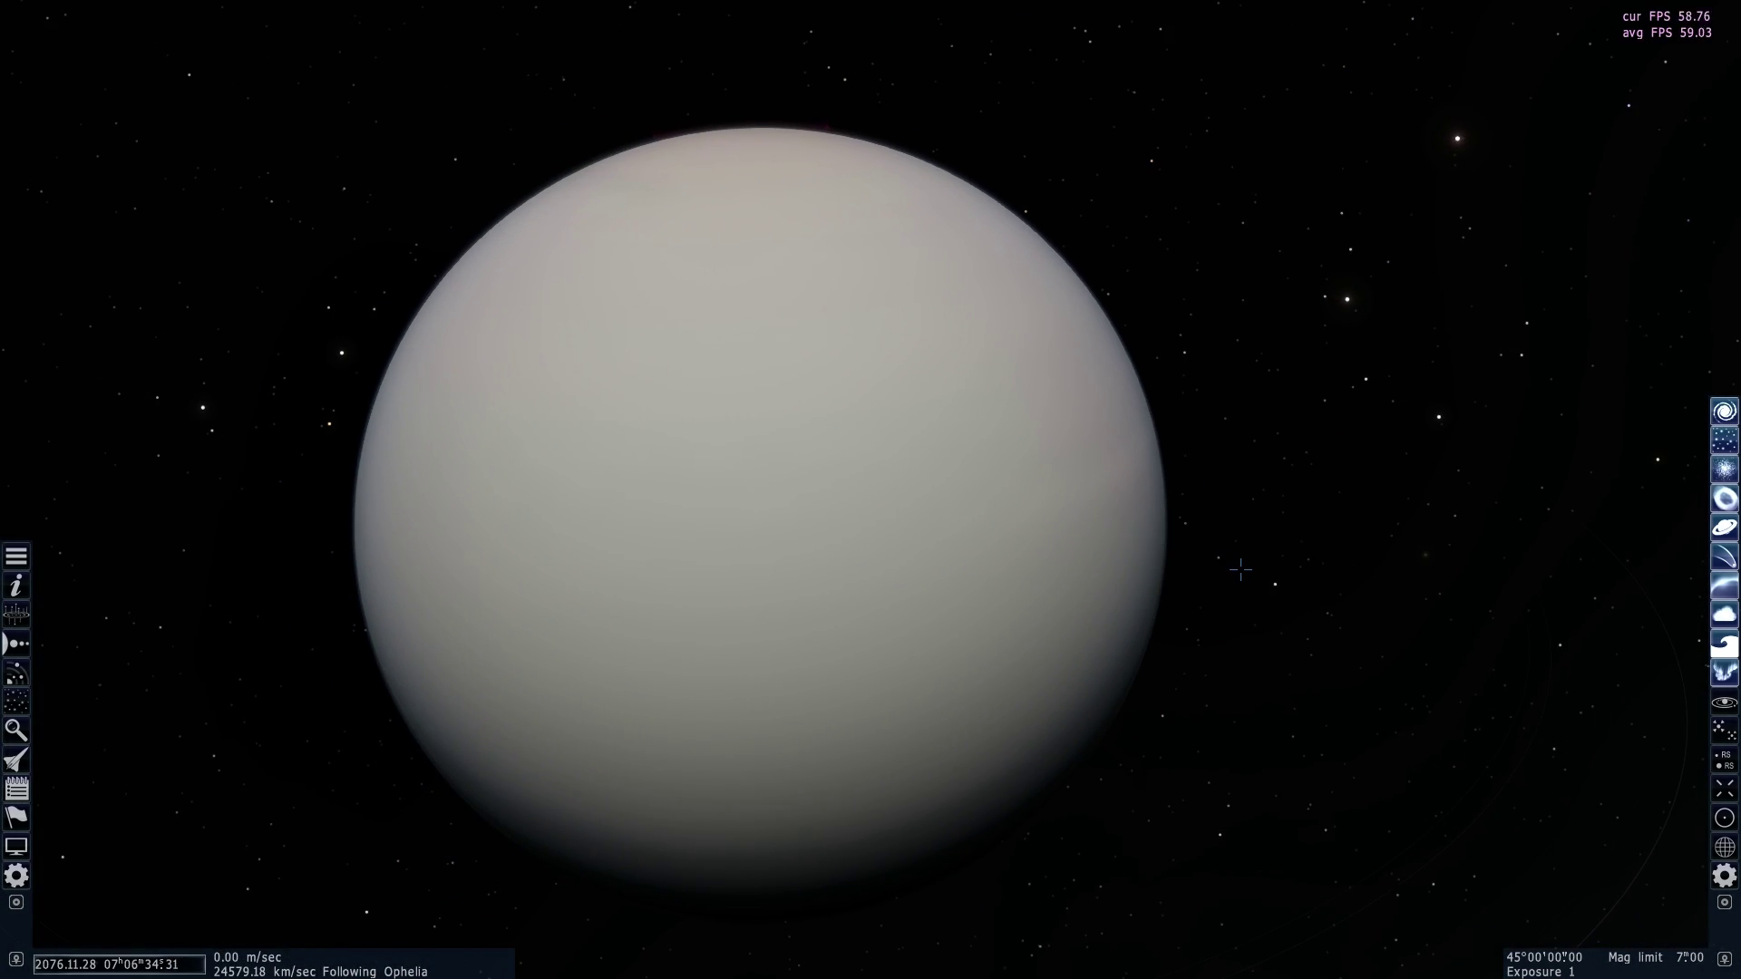
pyautogui.press('w')
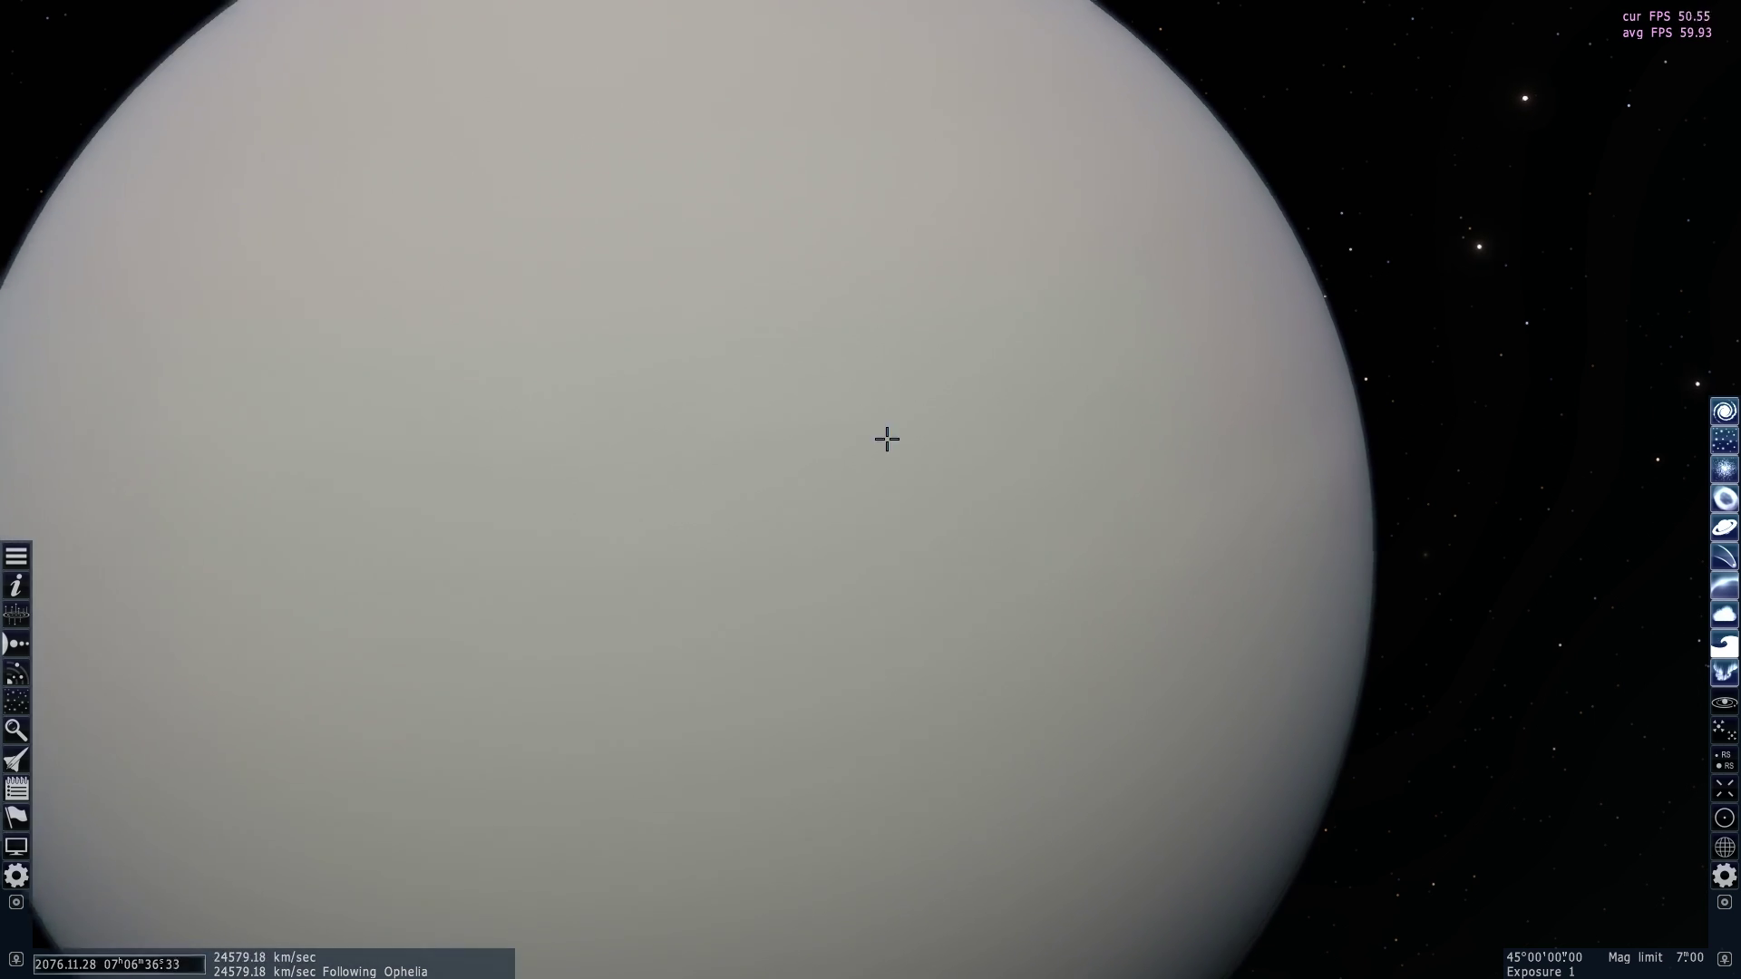
pyautogui.moveTo(1174, 498); pyautogui.dragTo(744, 616)
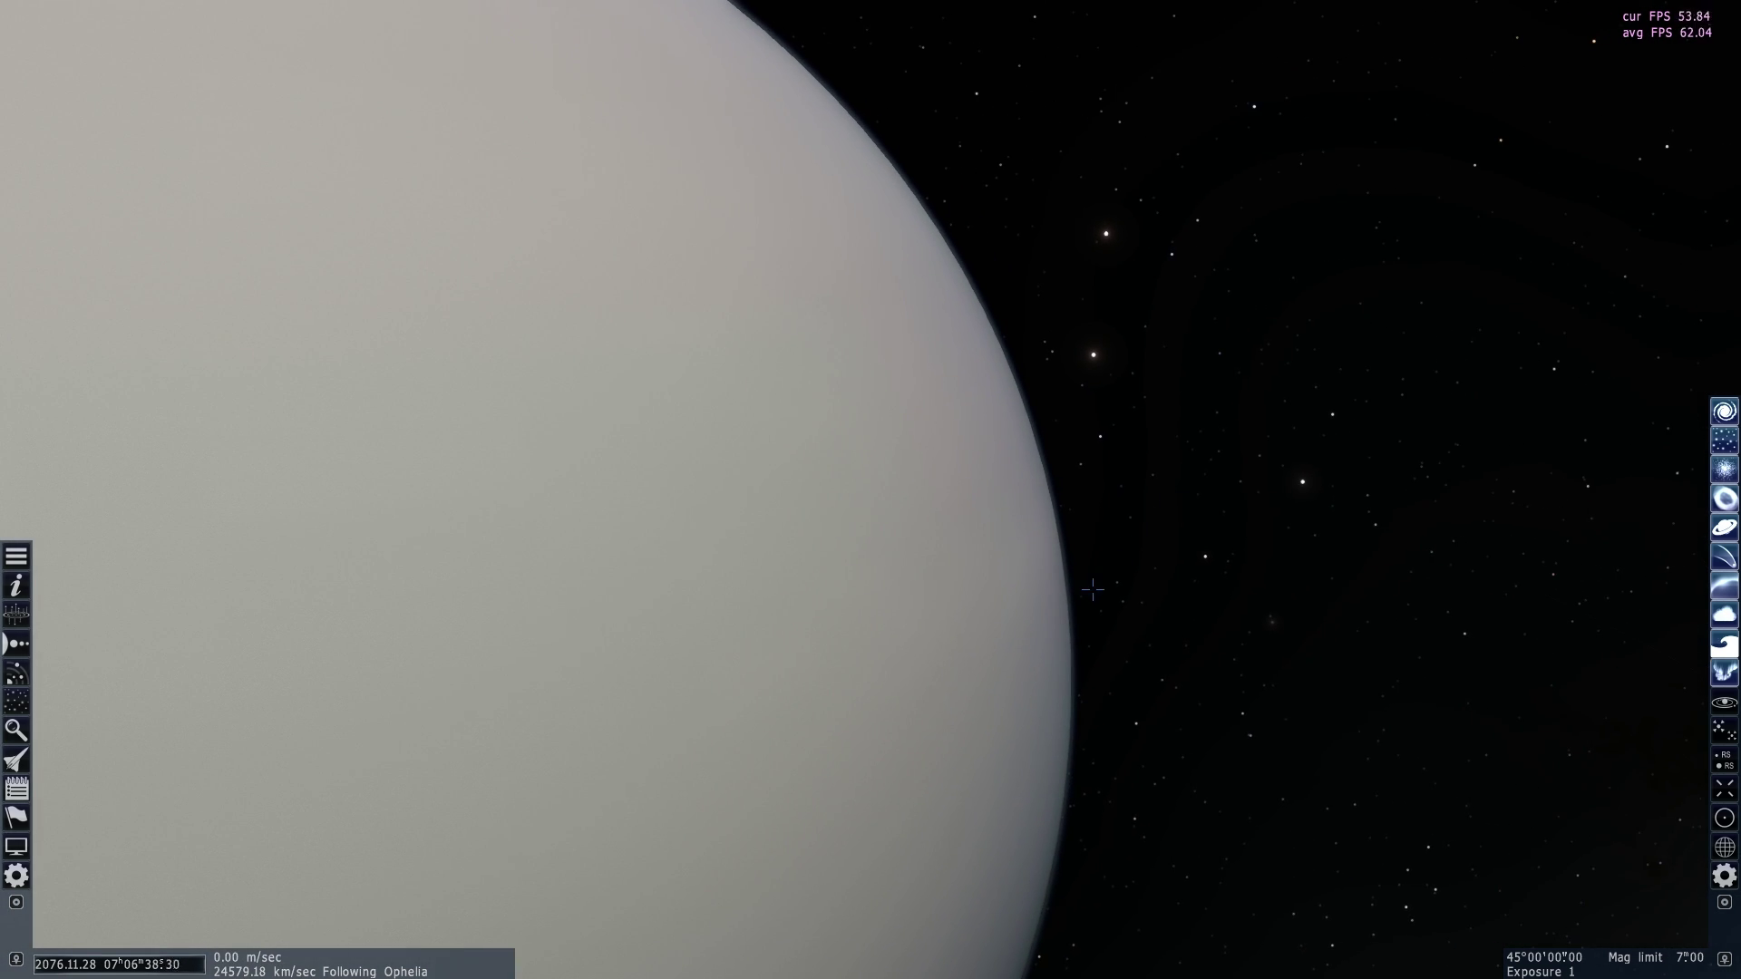
pyautogui.moveTo(1093, 589); pyautogui.dragTo(1101, 431)
pyautogui.press('w')
pyautogui.press('w')
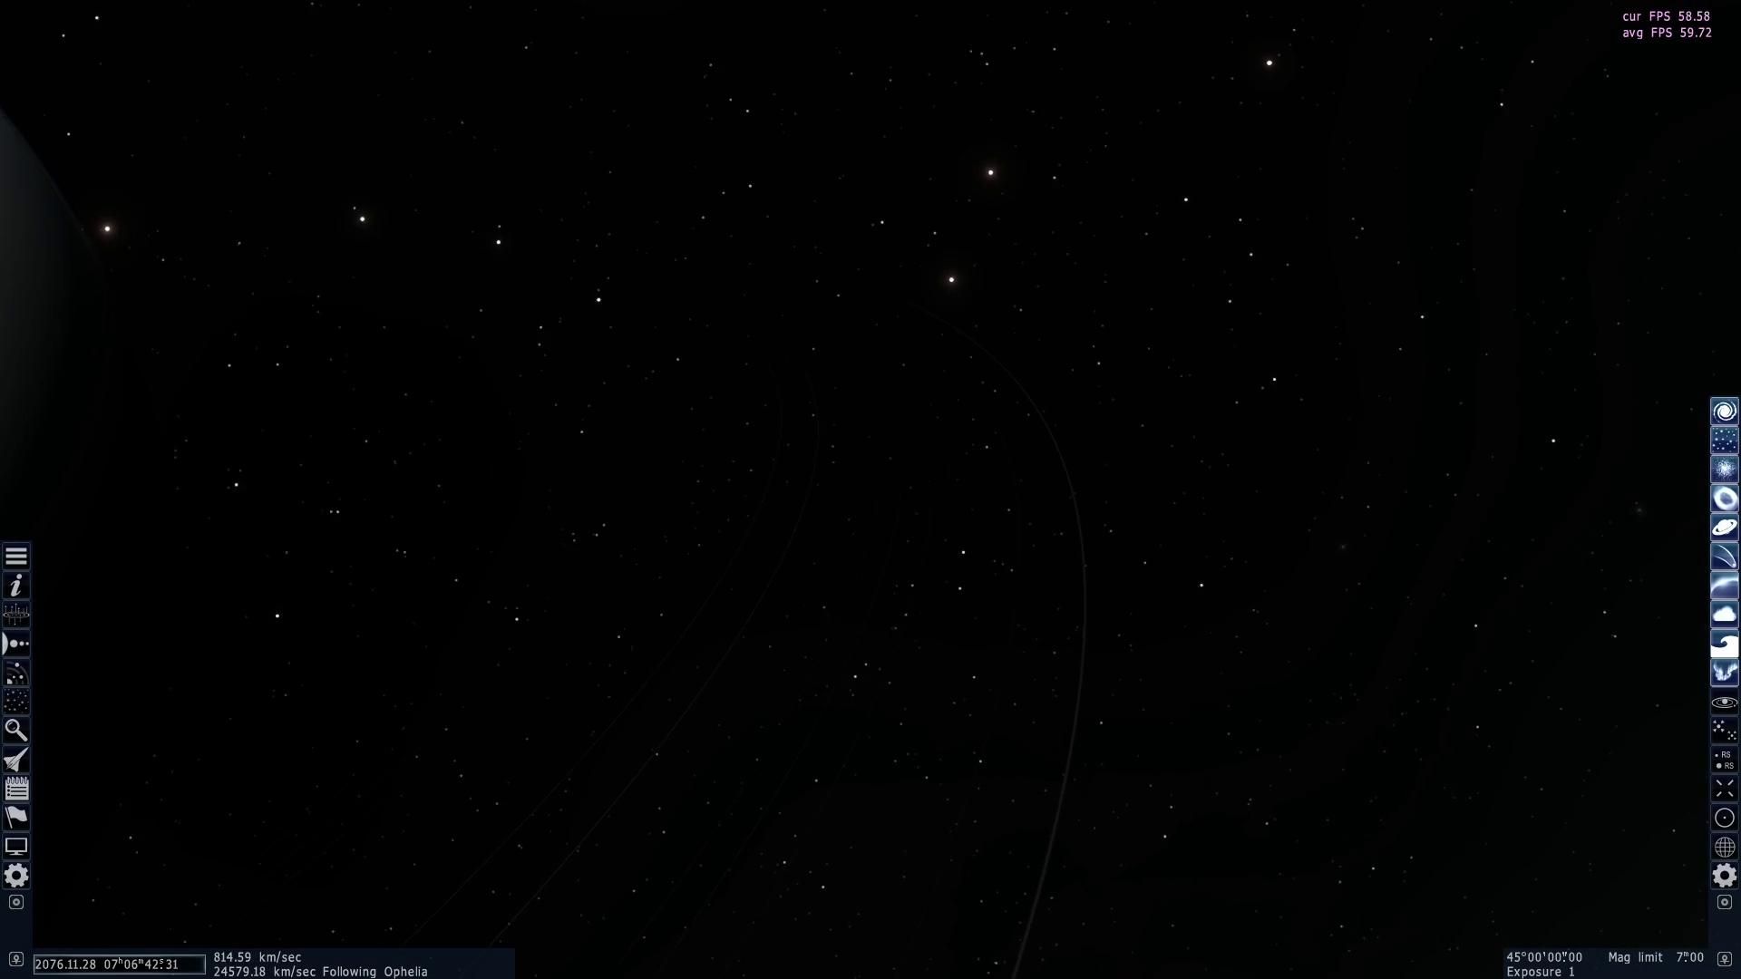
# Step: Turn the view back to Uranus and retreat from it, raising the flight speed to 0.42 c before slowing down
pyautogui.moveTo(363, 408); pyautogui.dragTo(1618, 406)
pyautogui.press('w')
pyautogui.press('s')
pyautogui.scroll(8, 871, 490)
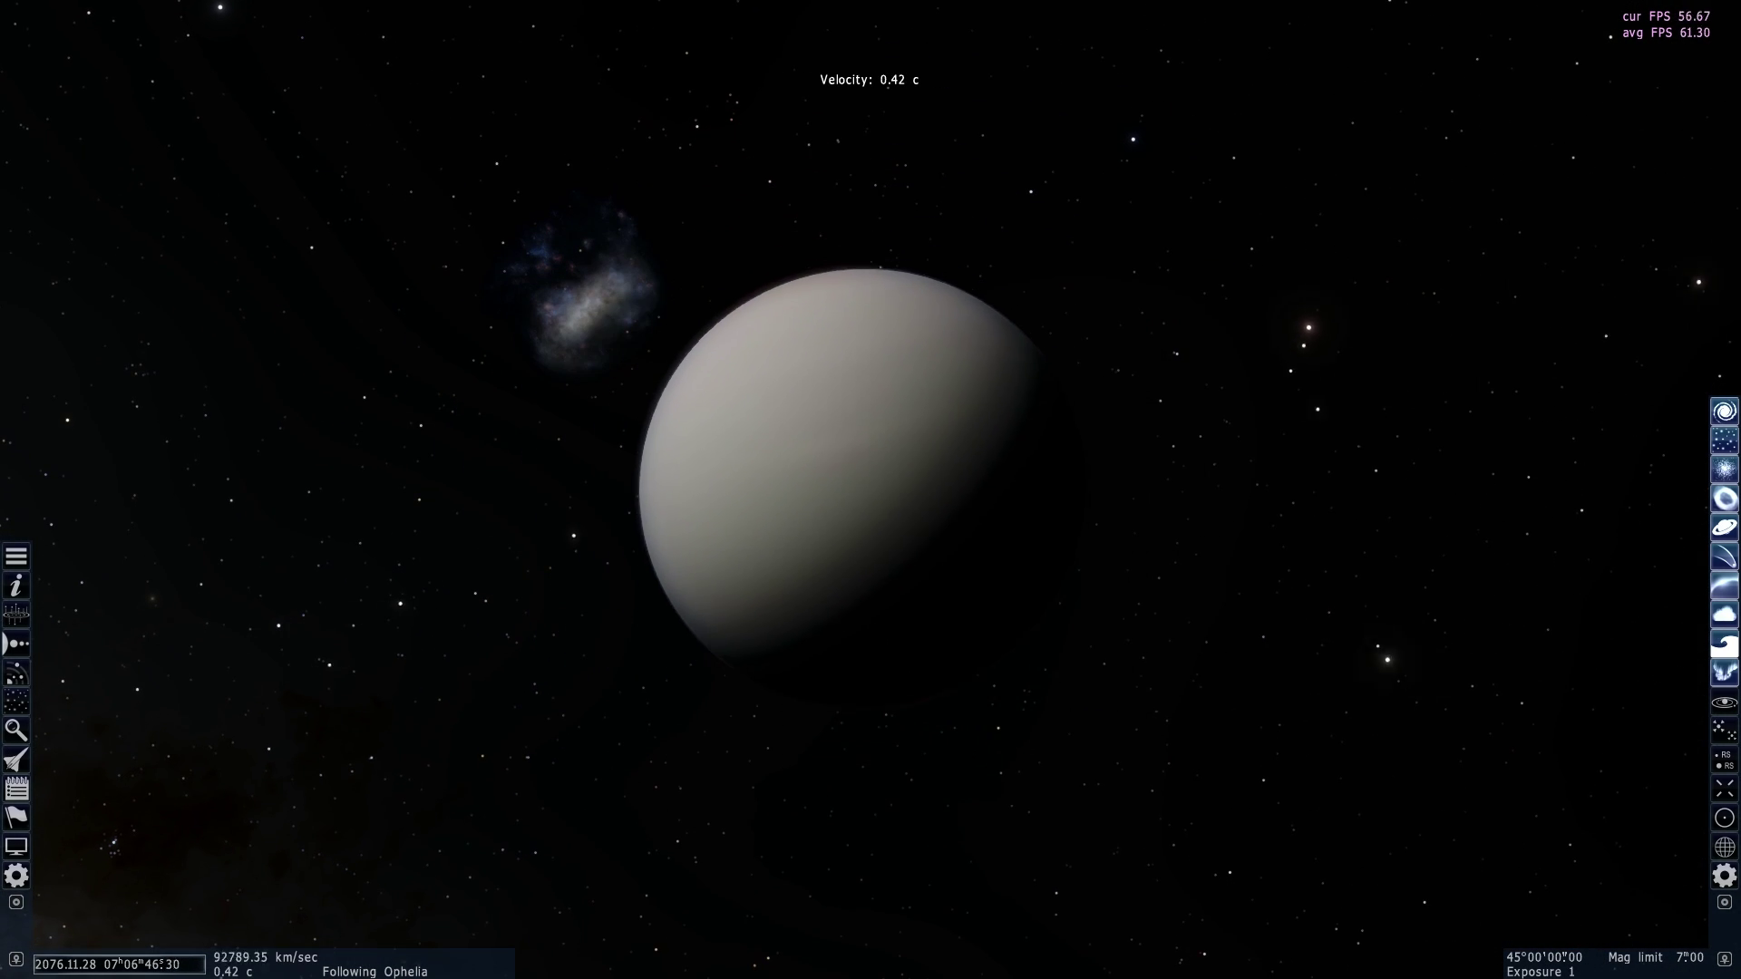
pyautogui.moveTo(863, 489); pyautogui.dragTo(762, 371)
pyautogui.scroll(-4, 870, 490)
pyautogui.press('s')
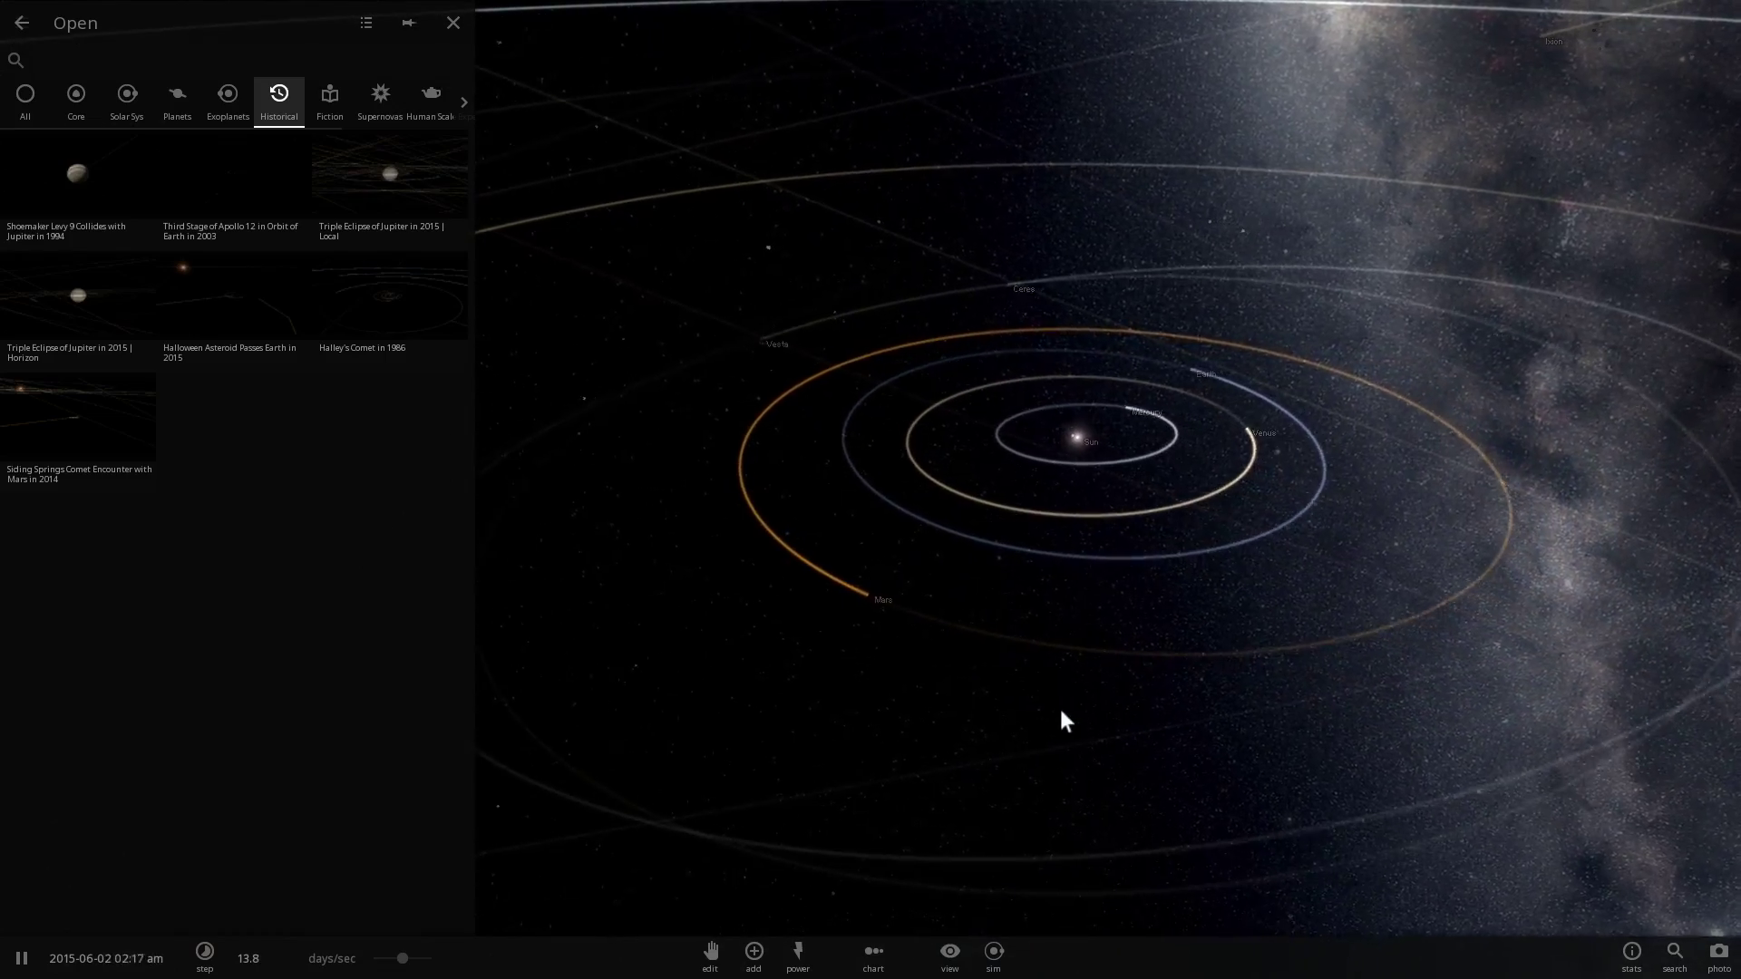
# Step: In Universe Sandbox, view the inner planets' orbits and open the historical simulation "Shoemaker Levy 9 Collides with Jupiter in 1994"
pyautogui.scroll(5, 1059, 709)
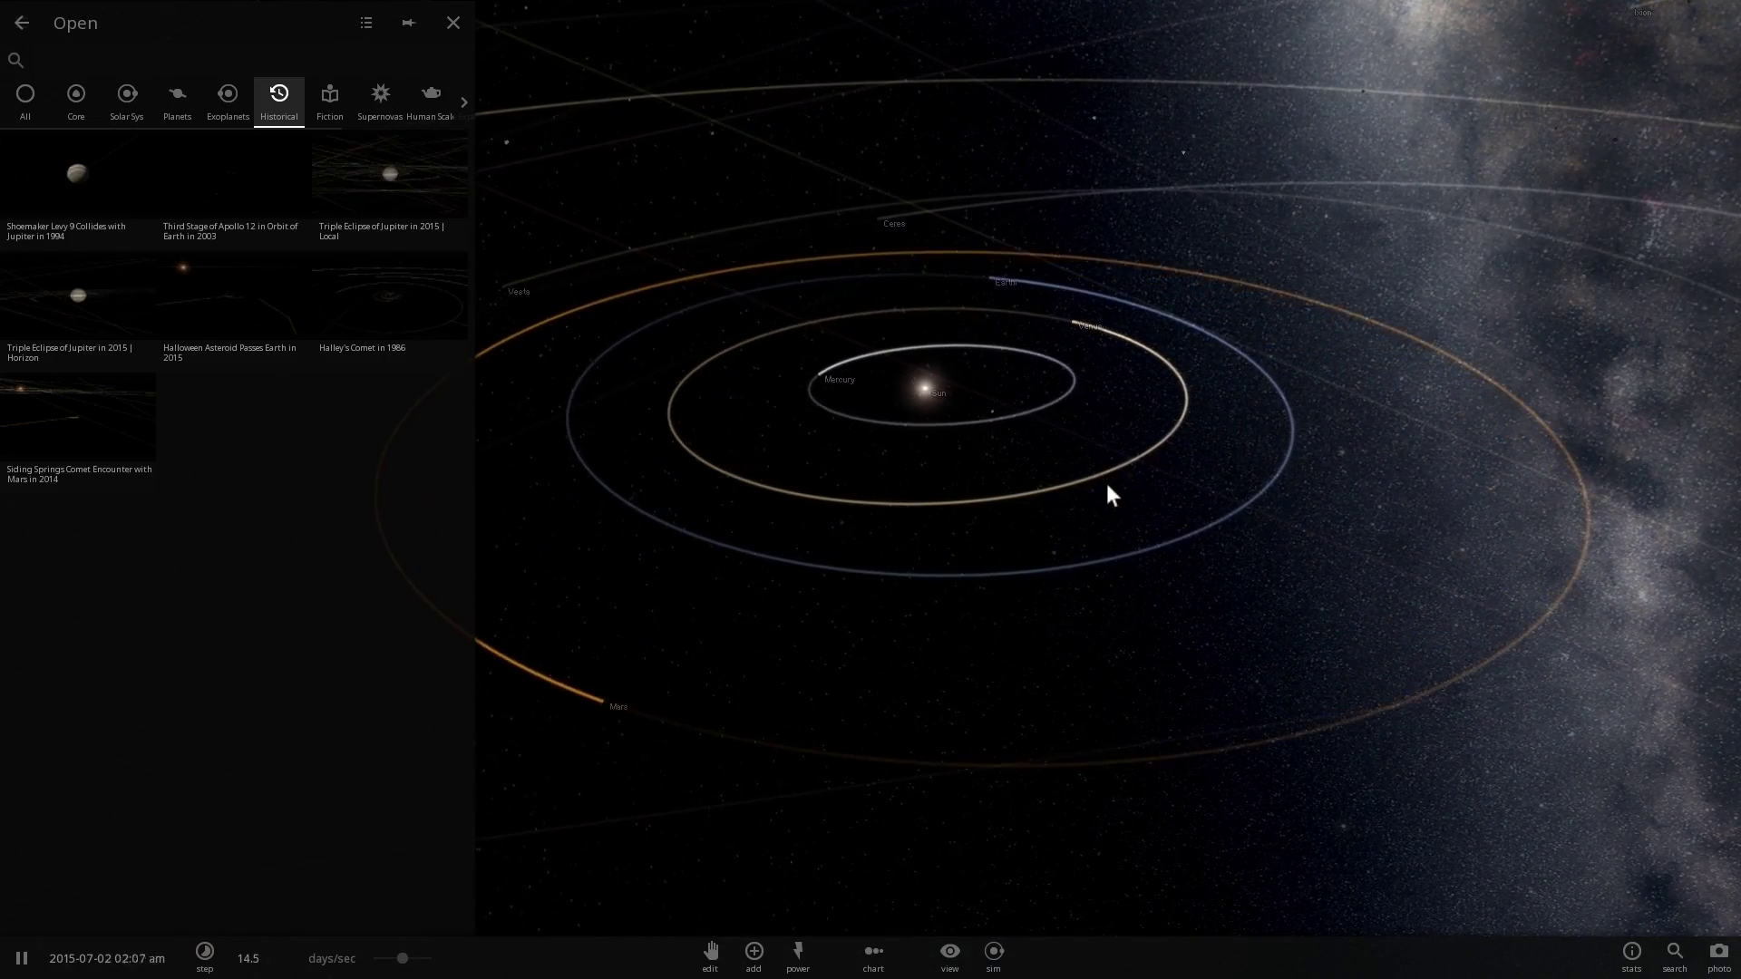
pyautogui.moveTo(1107, 484); pyautogui.dragTo(1033, 471, button='right')
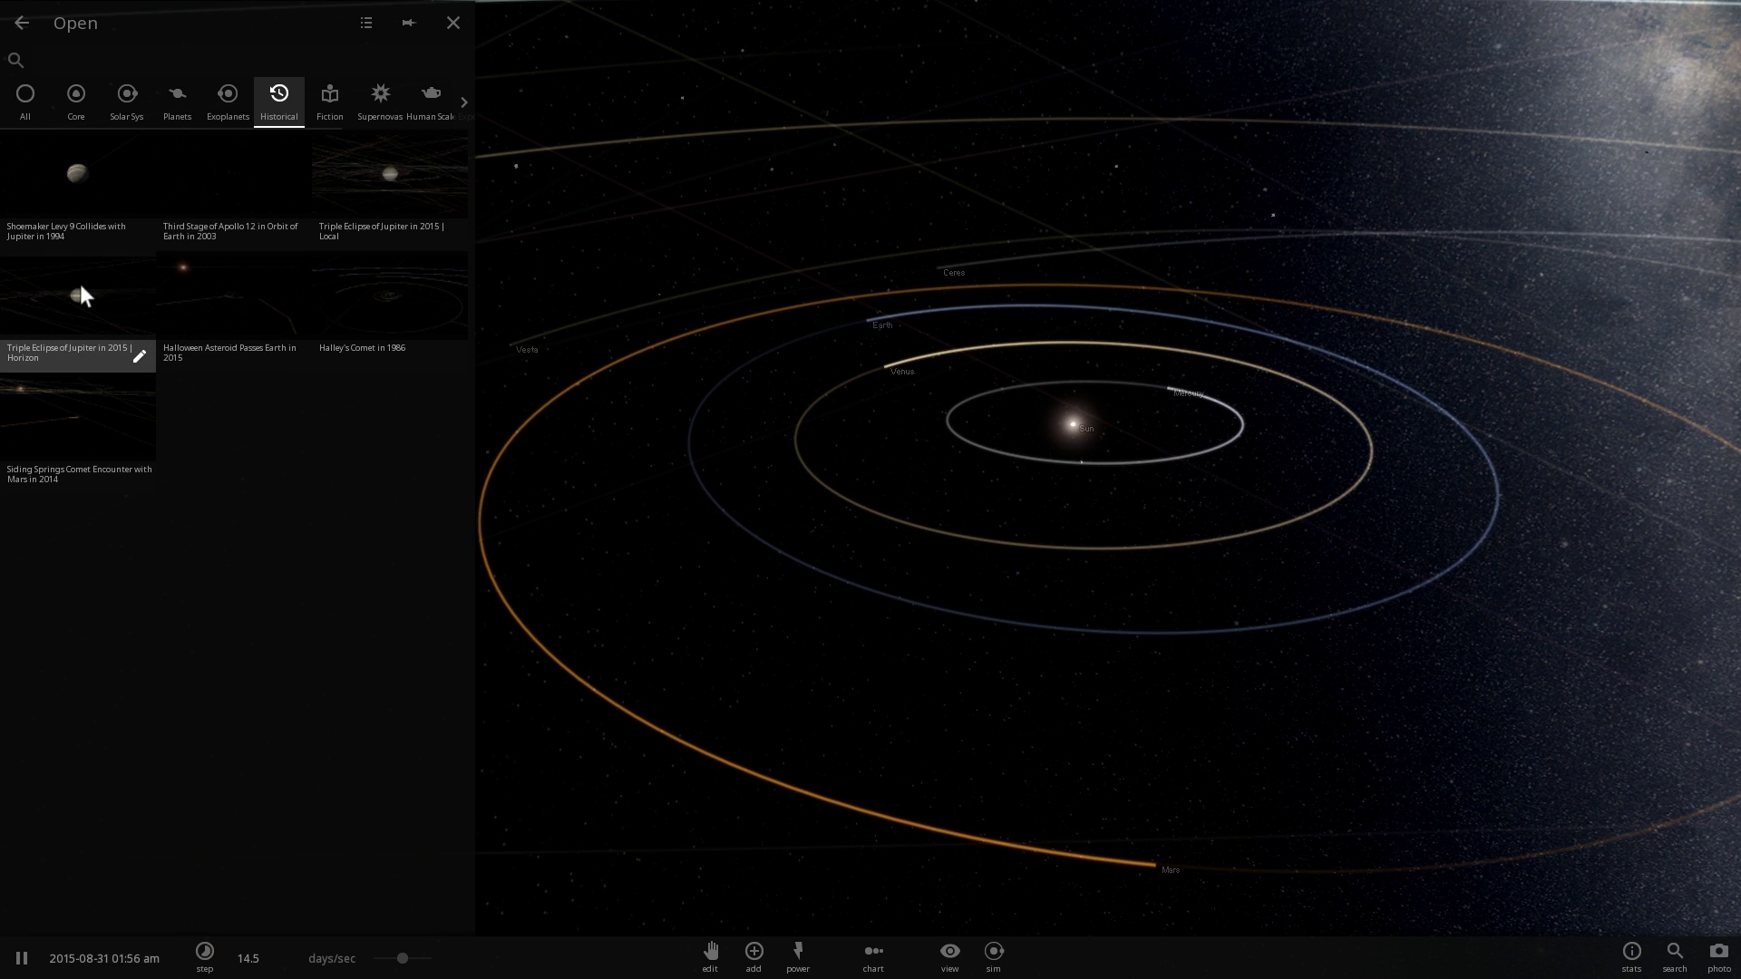
pyautogui.click(55, 152)
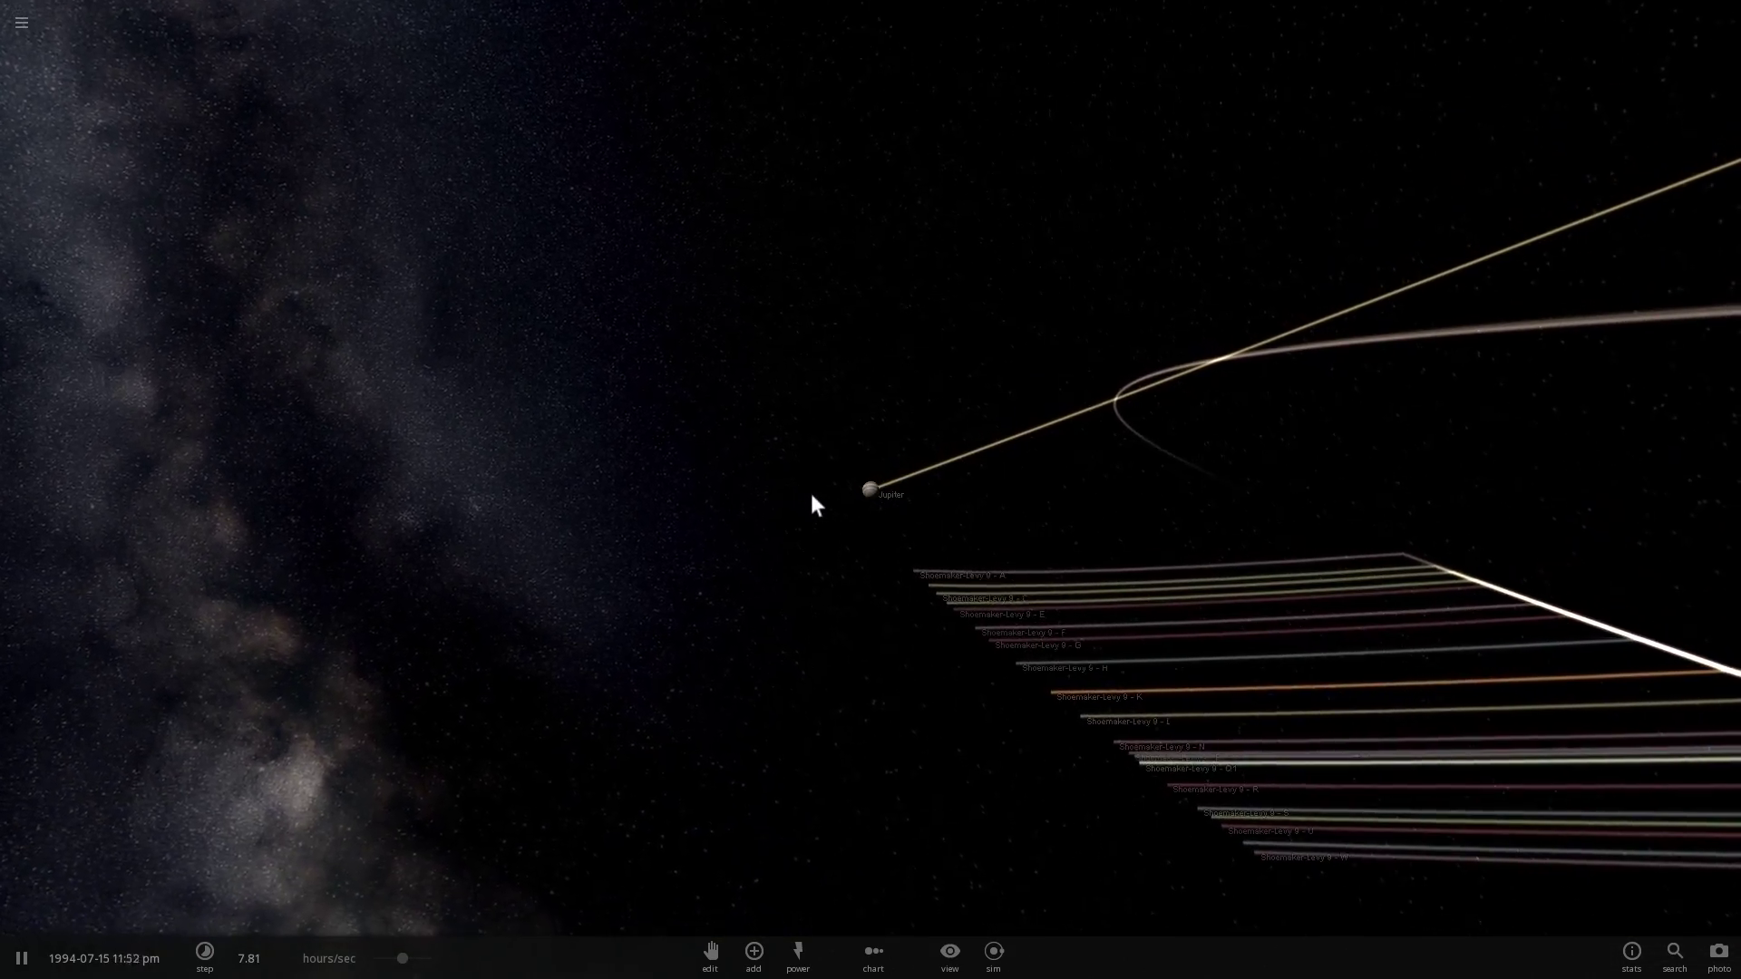
# Step: View Jupiter up close and orbit around to its night side while the Shoemaker-Levy 9 fragments fall toward it
pyautogui.scroll(5, 811, 493)
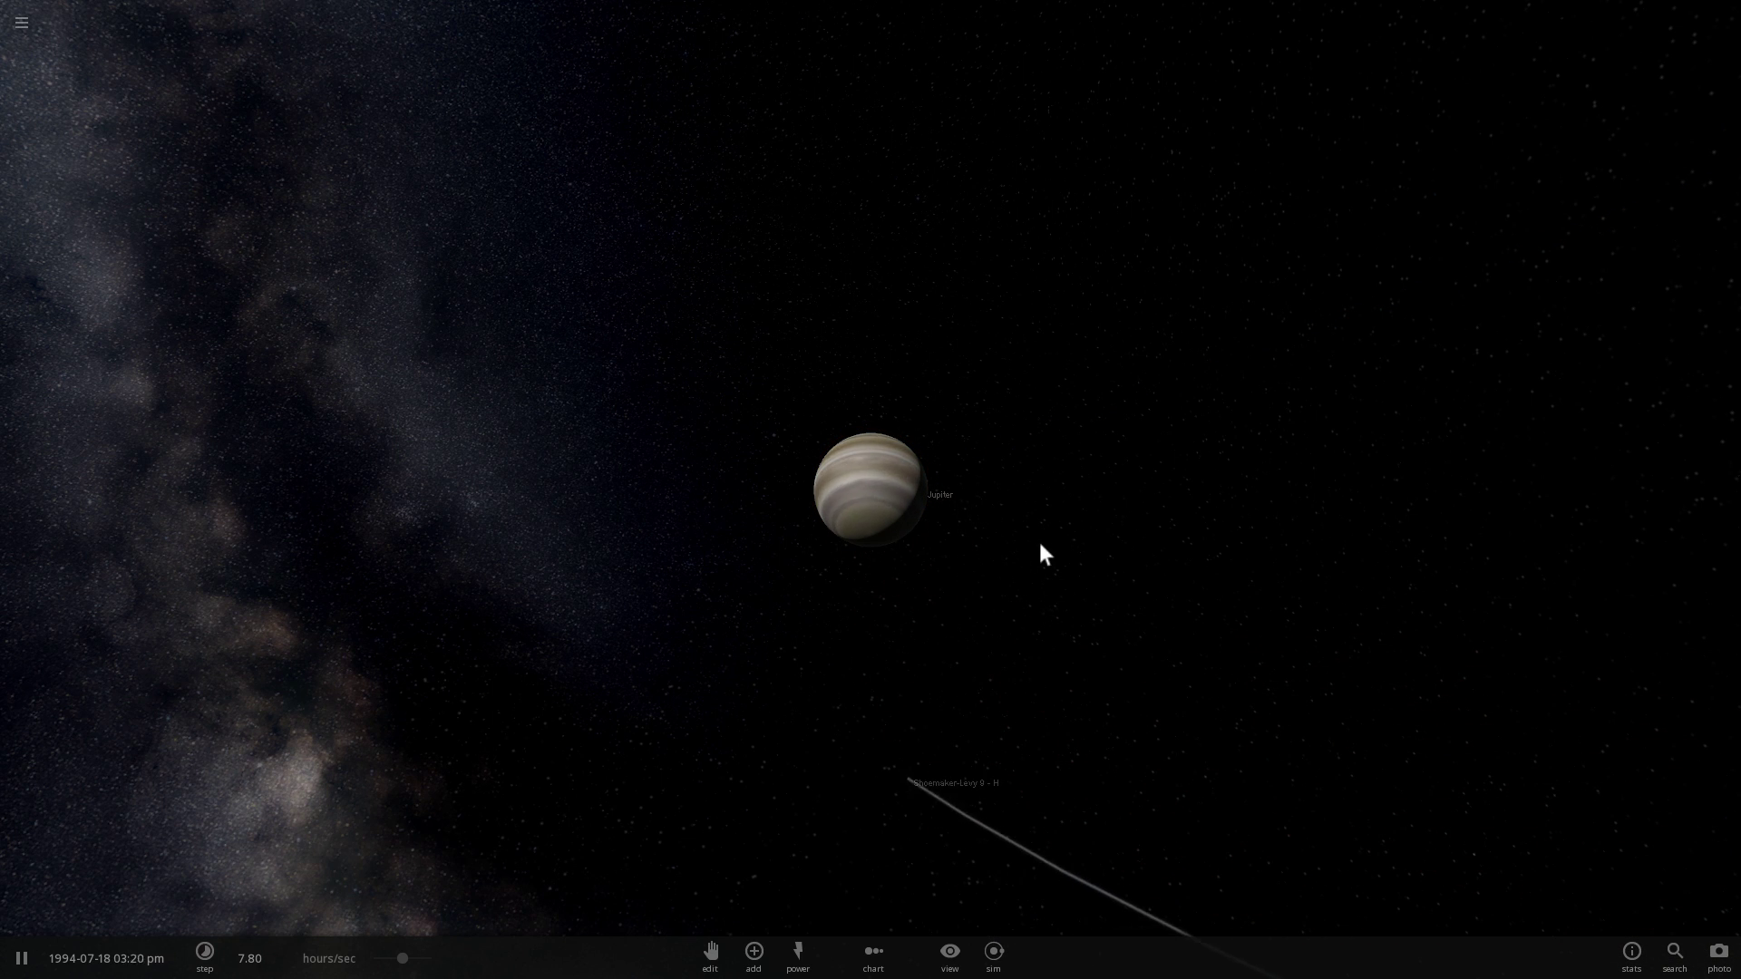
pyautogui.moveTo(1039, 547); pyautogui.dragTo(550, 751)
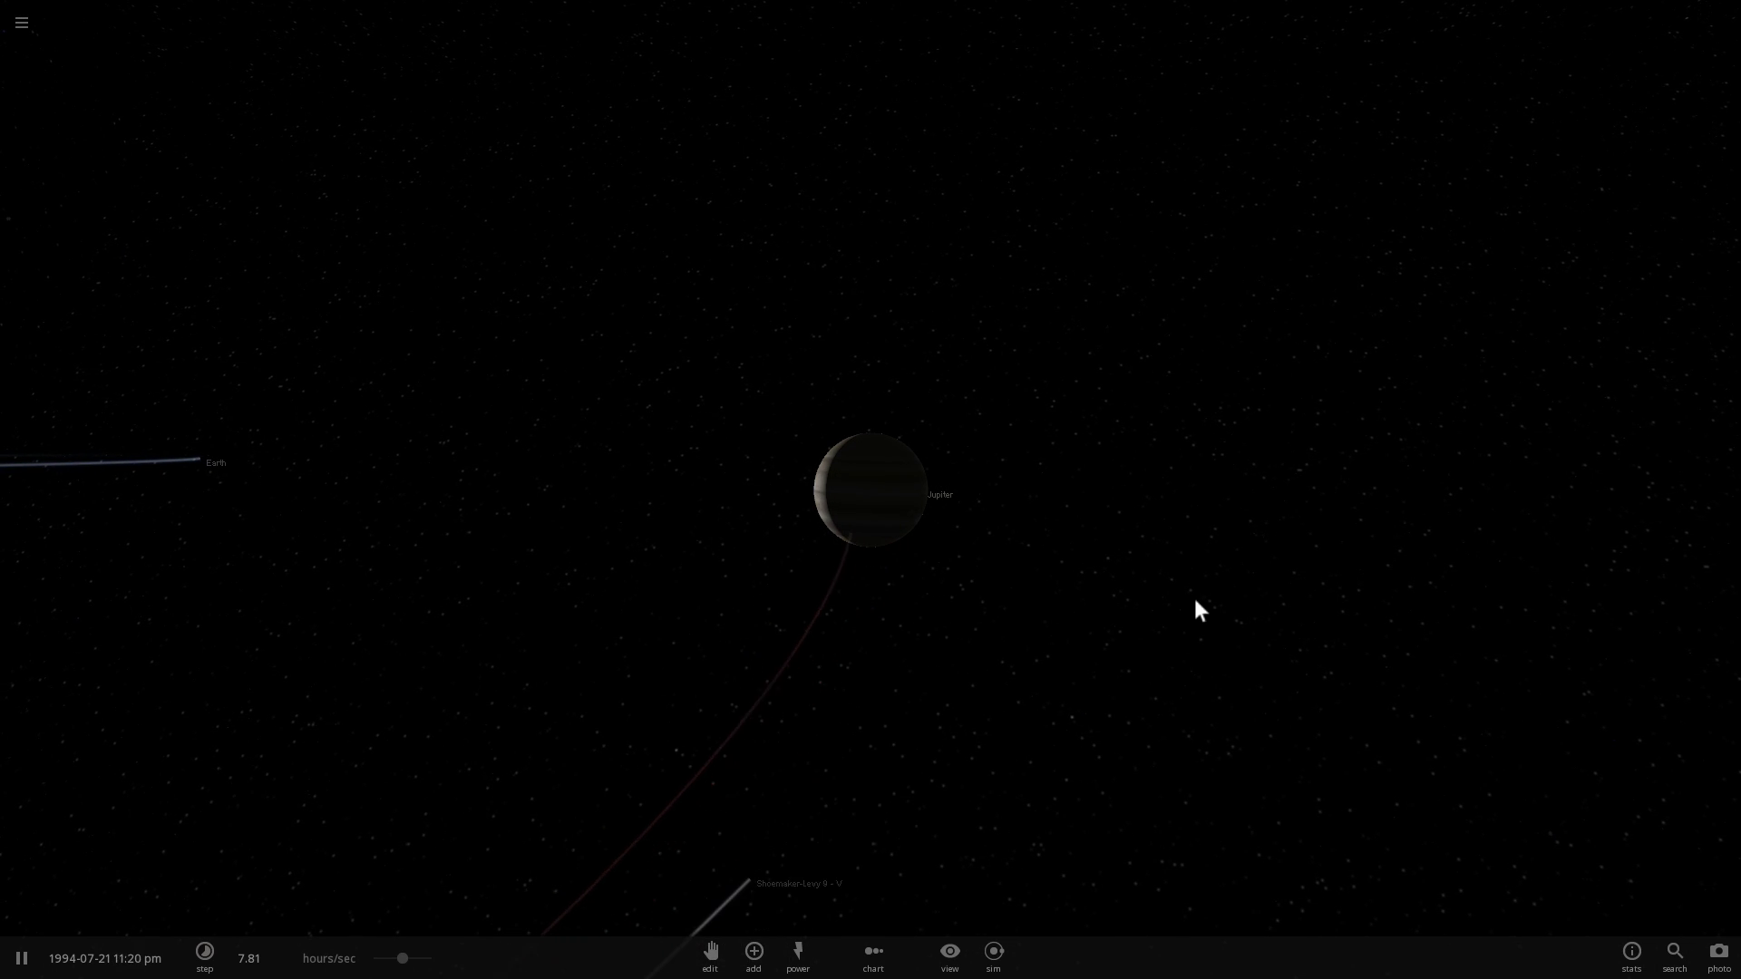
pyautogui.moveTo(1198, 607); pyautogui.dragTo(1136, 606)
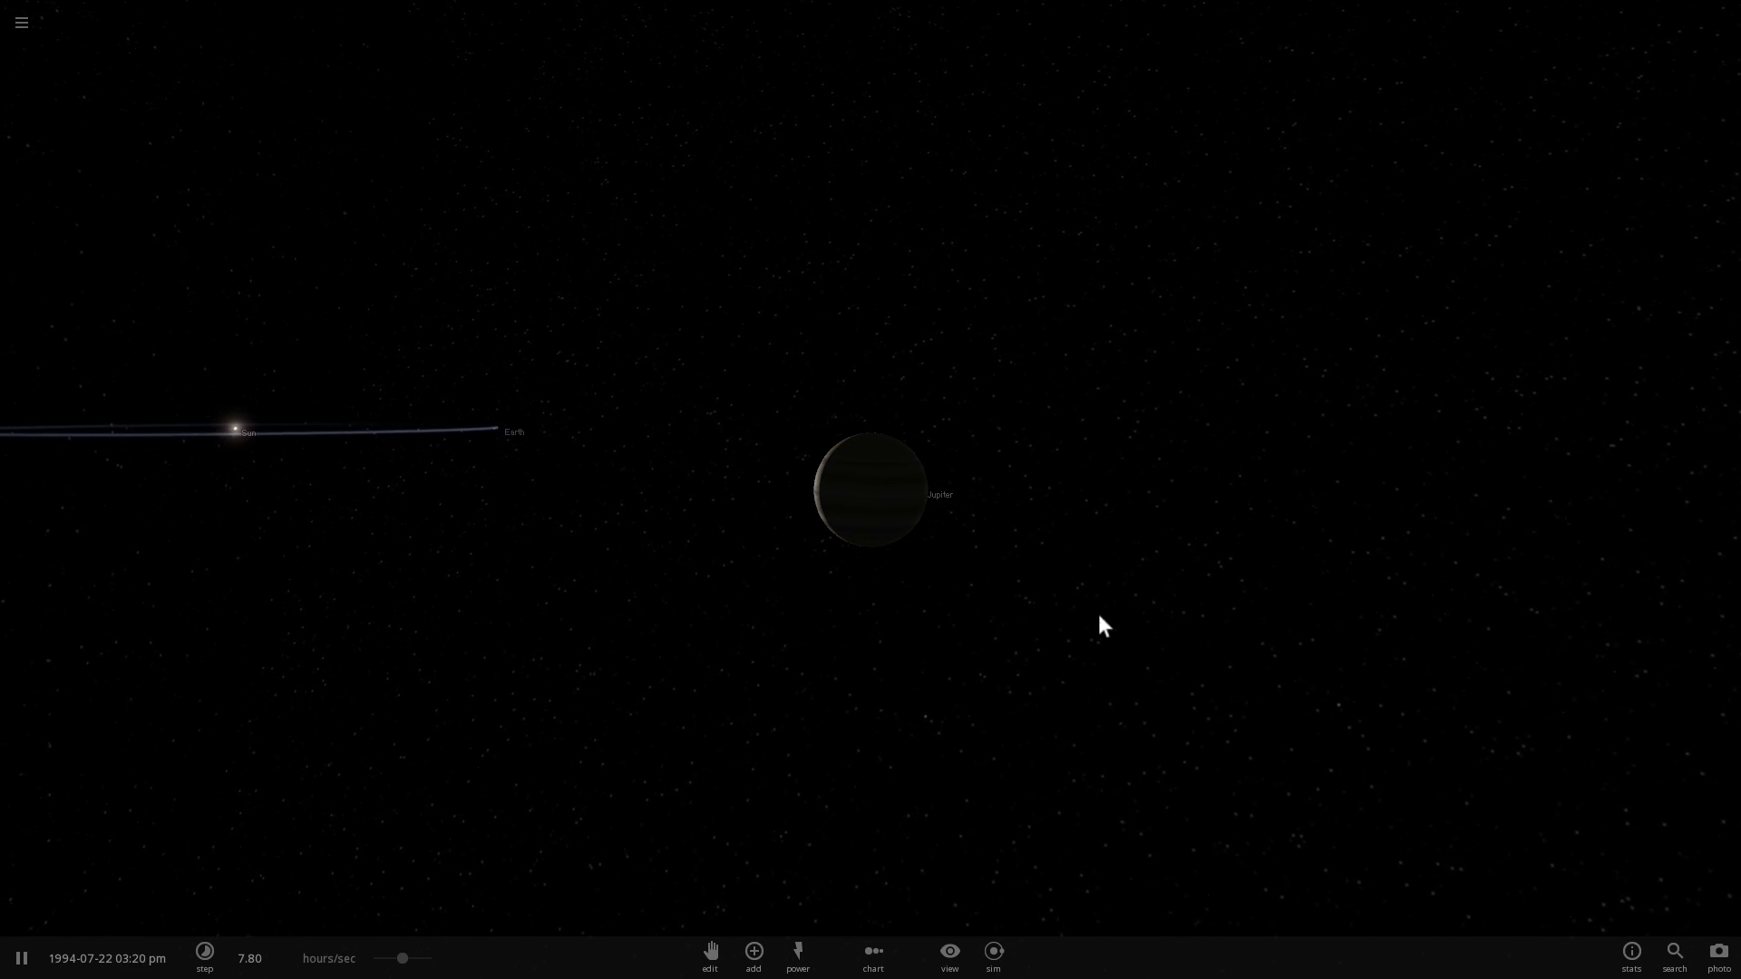
# Step: Reload the 1994 Shoemaker Levy 9 simulation, pause it and view the fragments' path around Jupiter from the side
pyautogui.click(21, 36)
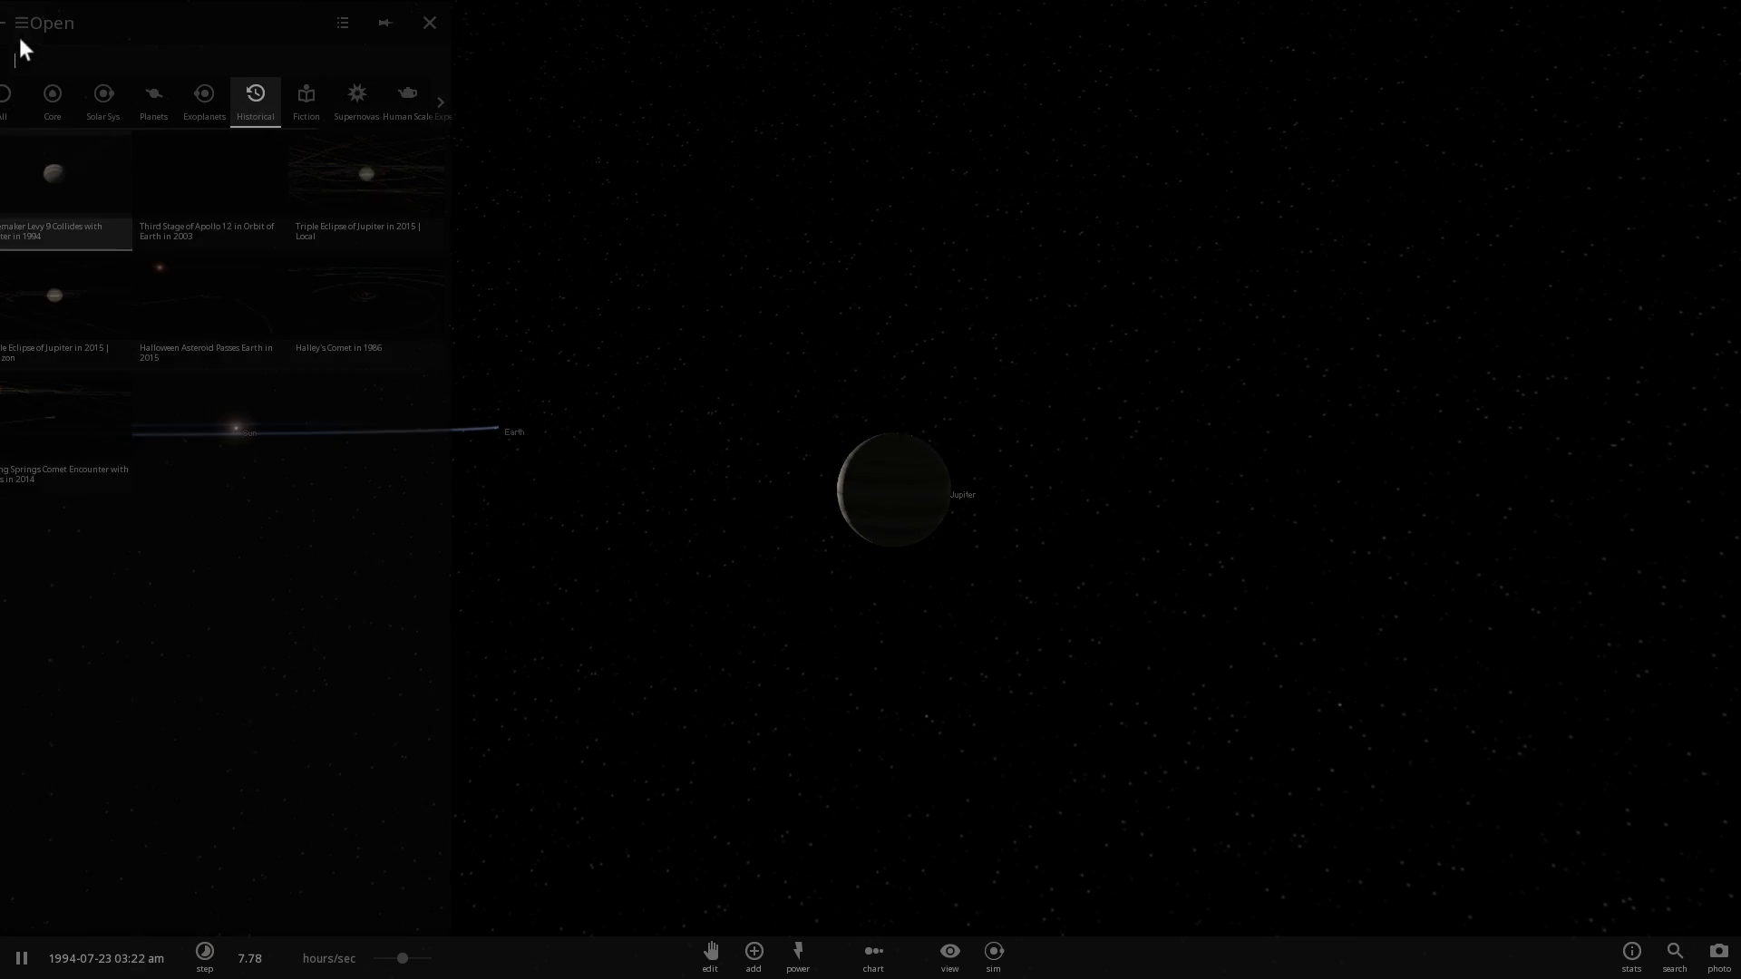
pyautogui.click(89, 163)
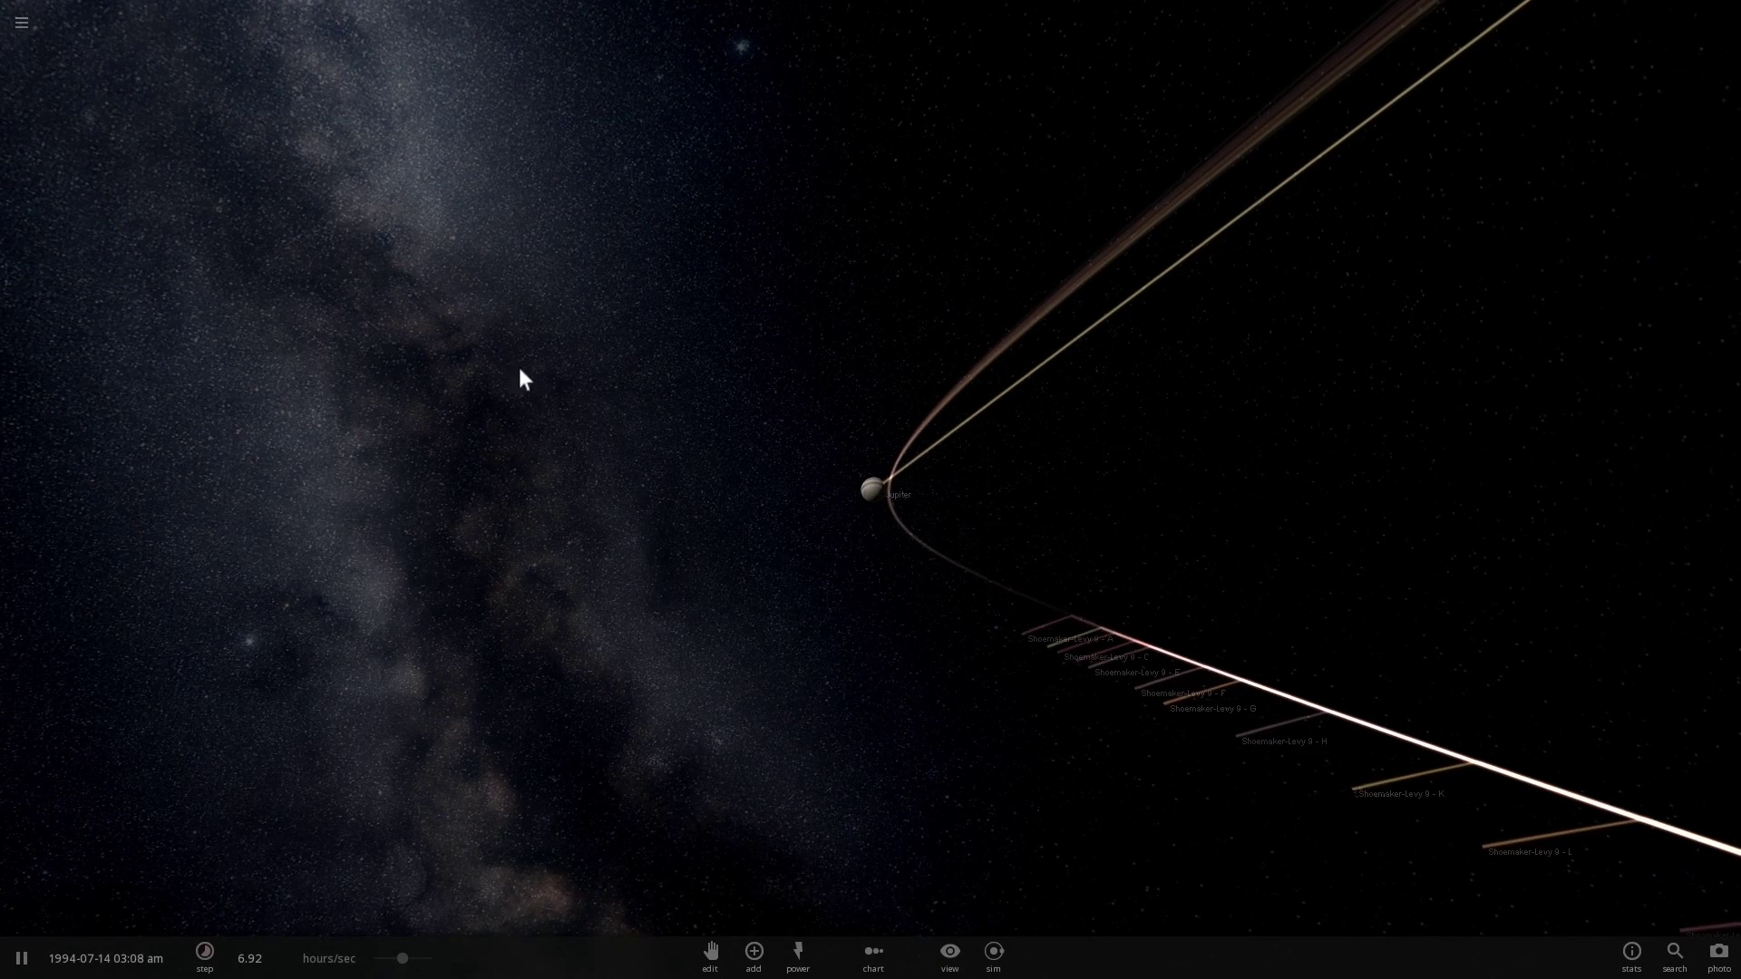
pyautogui.moveTo(905, 517); pyautogui.dragTo(954, 579)
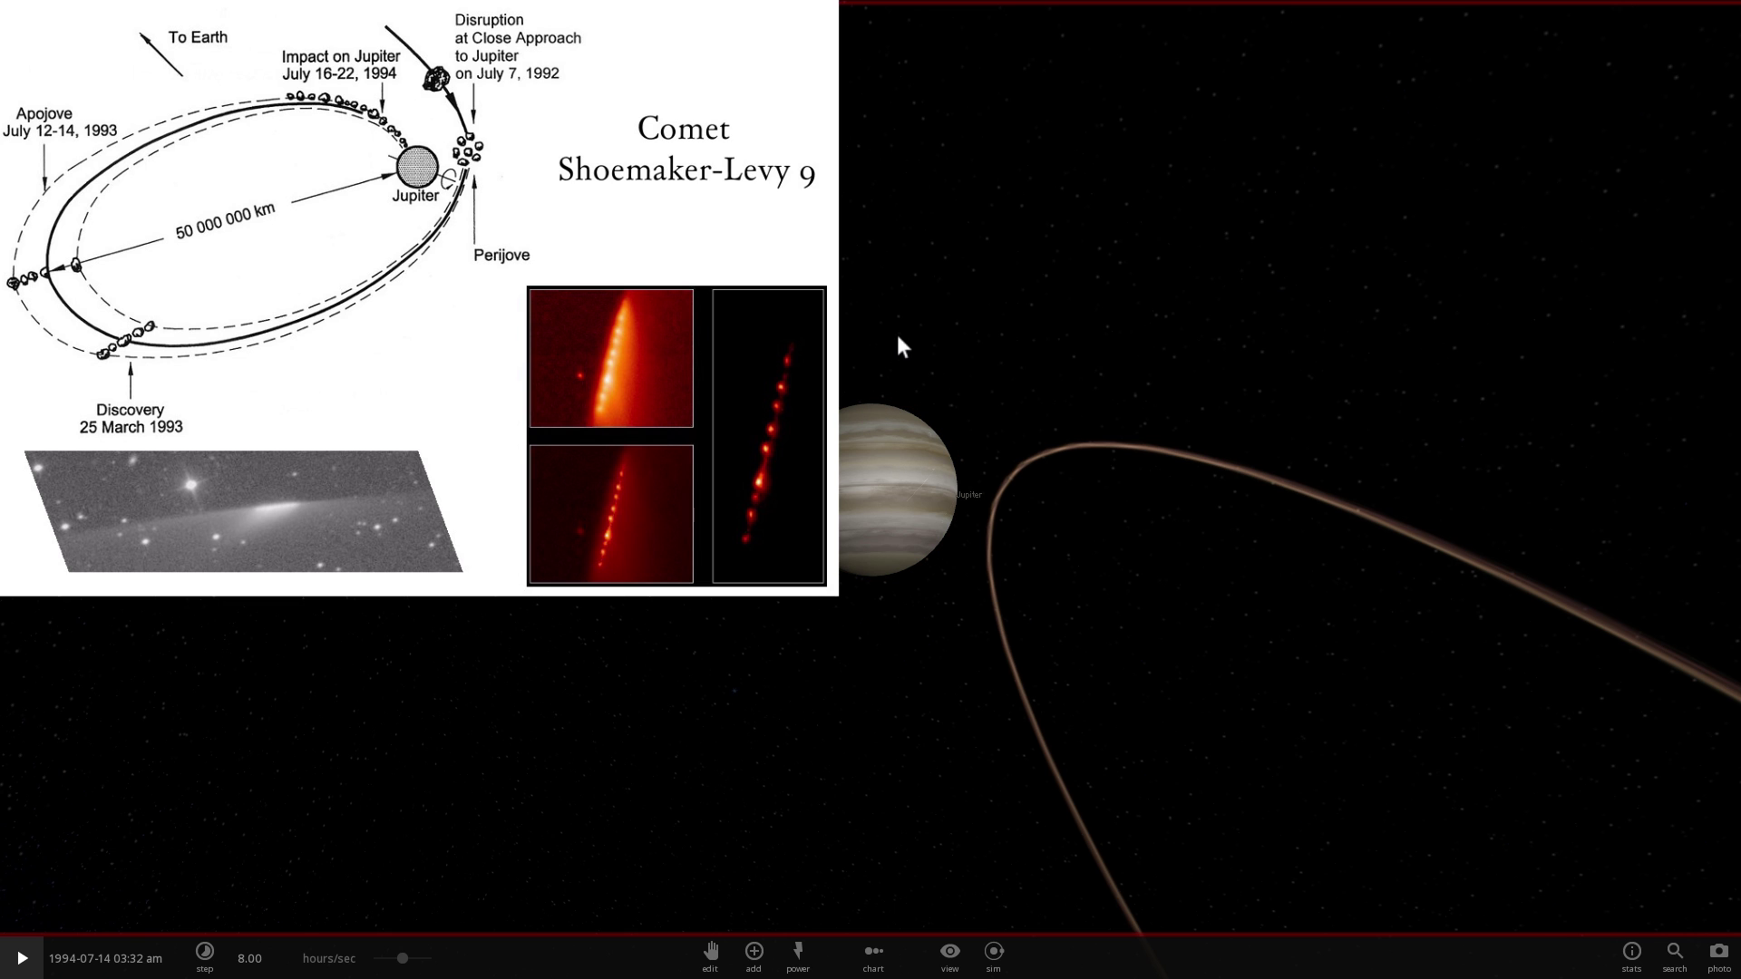
pyautogui.scroll(-4, 1008, 404)
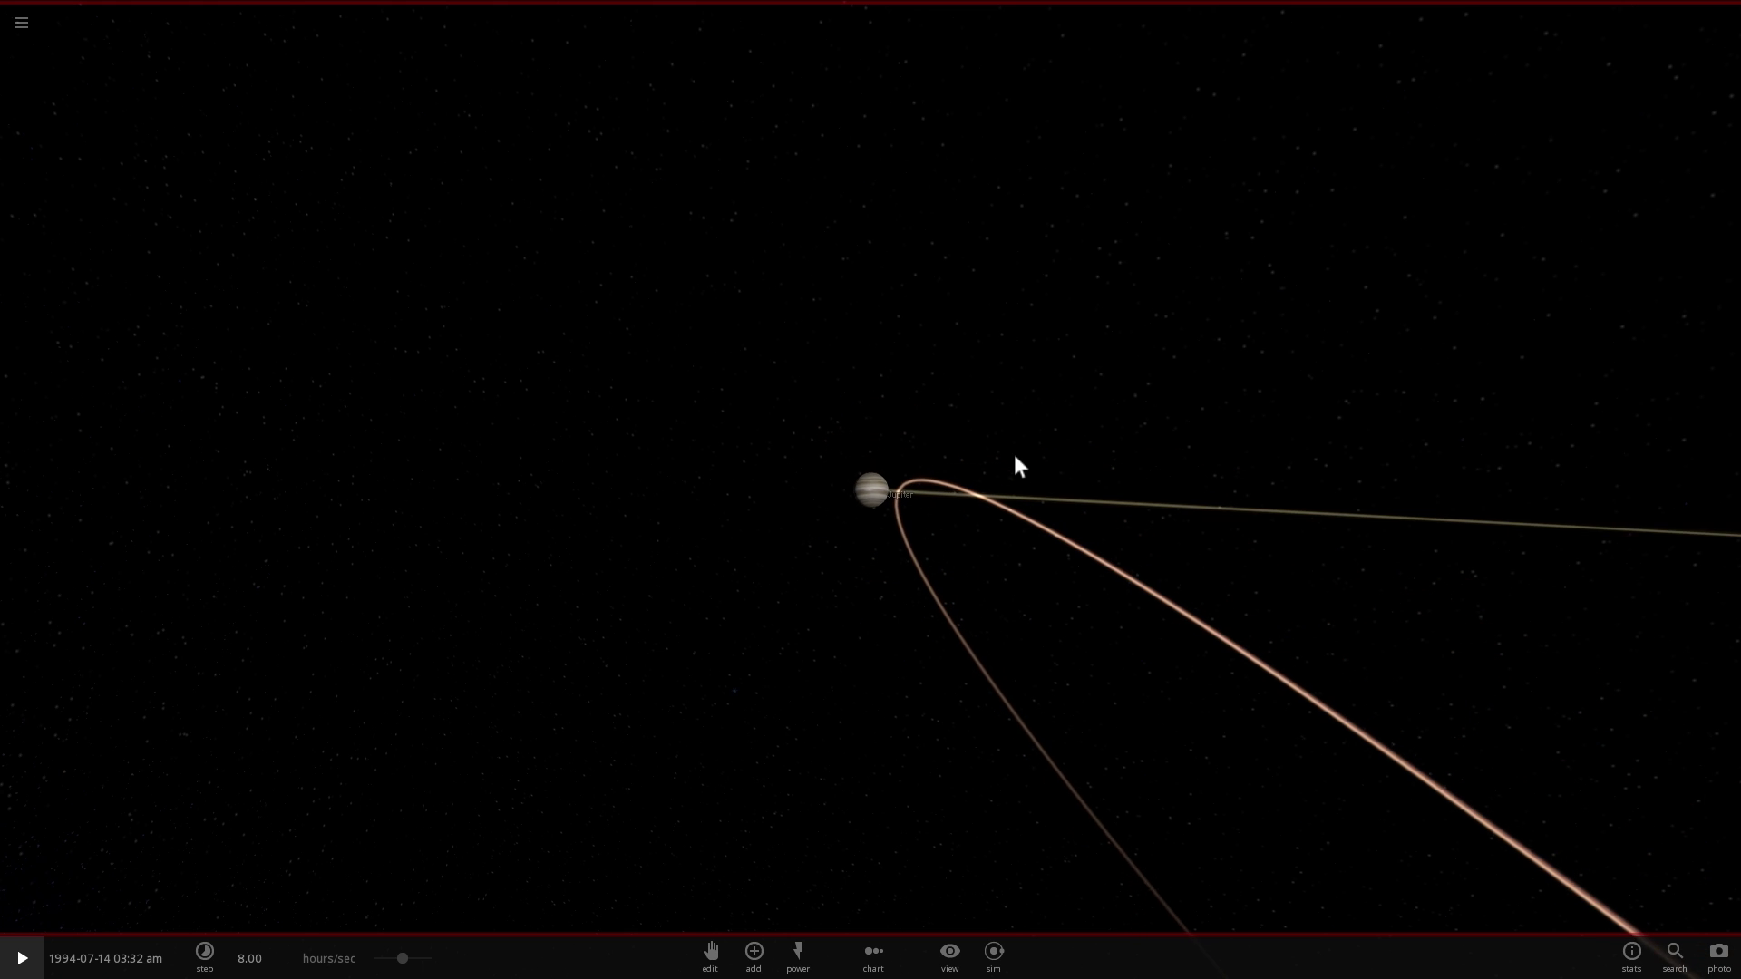